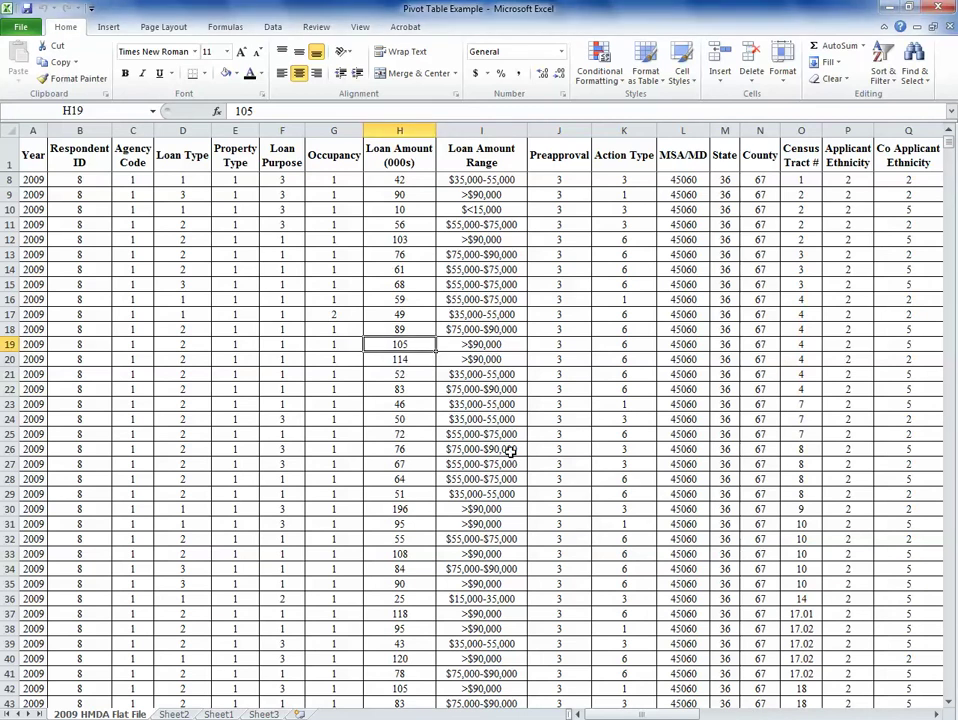
Examine the column headings and loan records in the 2009 HMDA Flat File sheet
{"action": "scroll", "coordinate": [510, 452], "scroll_direction": "up", "scroll_amount": 1, "text": "ctrl"}
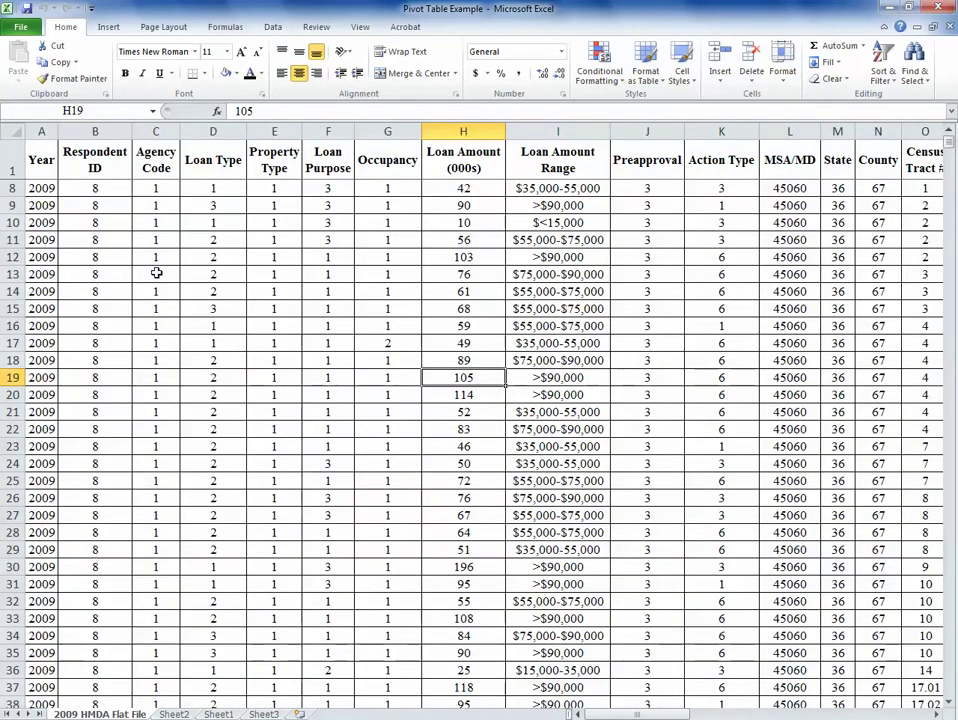
{"action": "left_click_drag", "start_coordinate": [67, 181], "coordinate": [100, 515]}
{"action": "scroll", "coordinate": [100, 560], "scroll_direction": "up", "scroll_amount": 2}
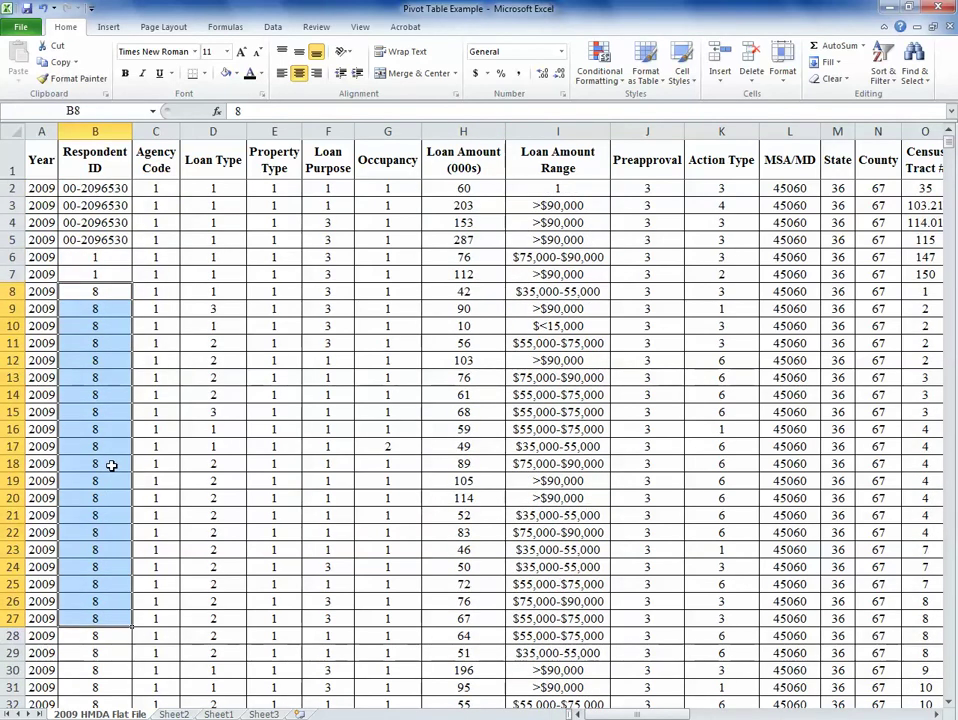
{"action": "left_click", "coordinate": [565, 310]}
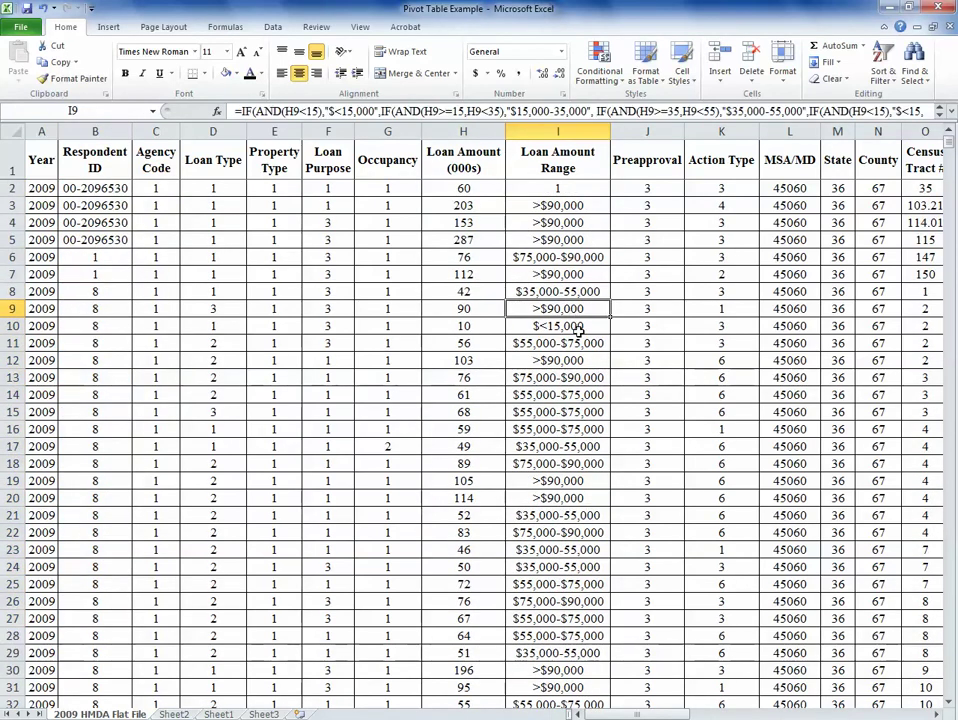
{"action": "left_click_drag", "start_coordinate": [198, 259], "coordinate": [422, 468]}
{"action": "left_click", "coordinate": [426, 481]}
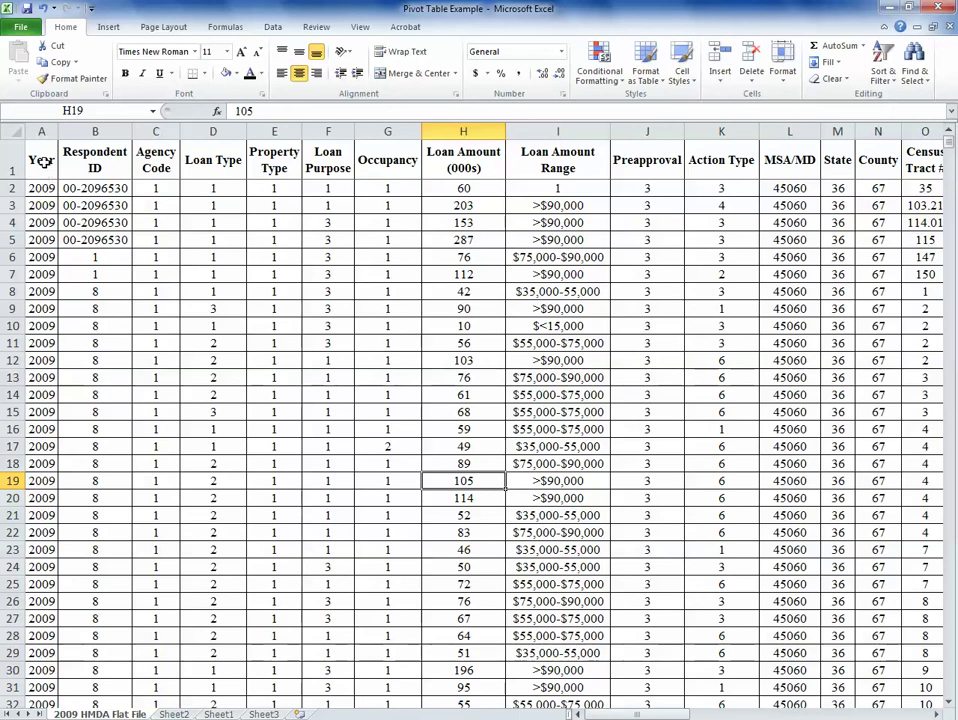
{"action": "left_click_drag", "start_coordinate": [44, 160], "coordinate": [44, 548]}
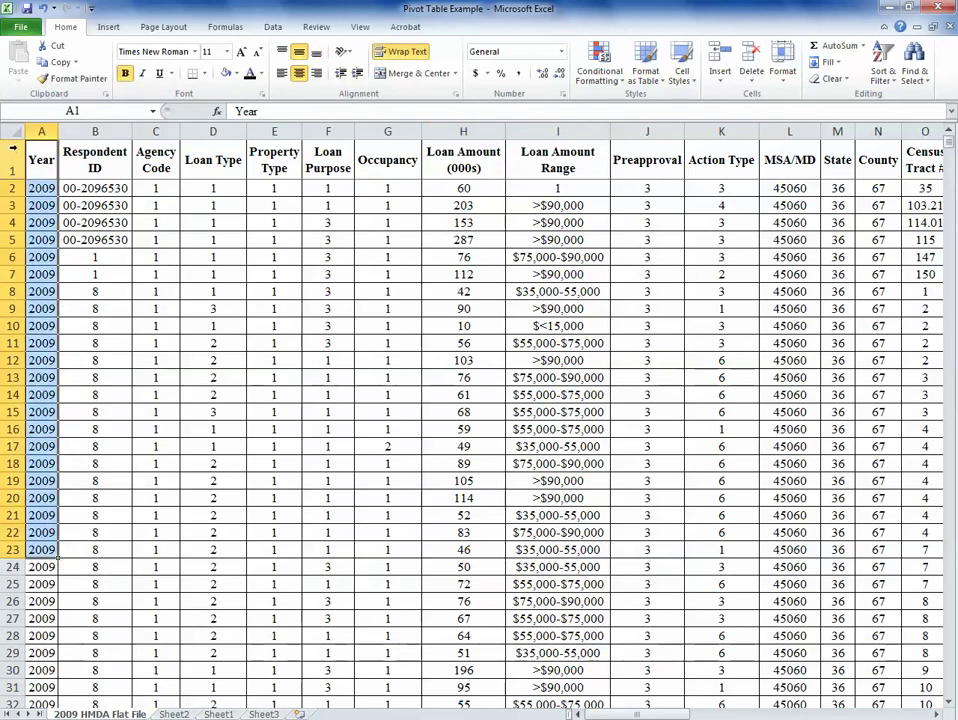
{"action": "left_click", "coordinate": [12, 158]}
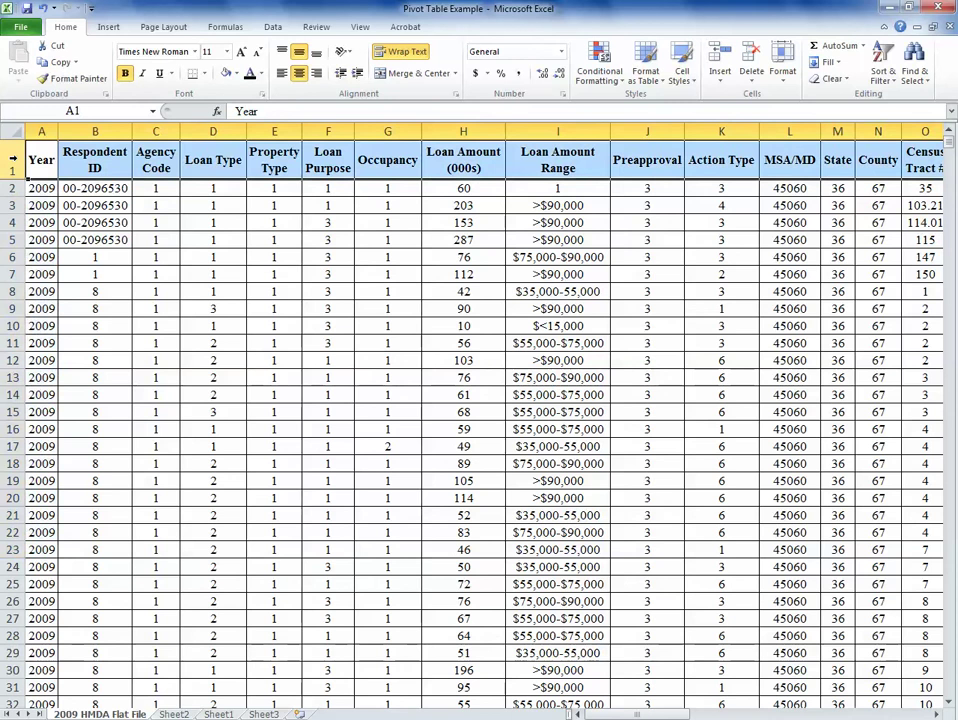
{"action": "left_click", "coordinate": [308, 168]}
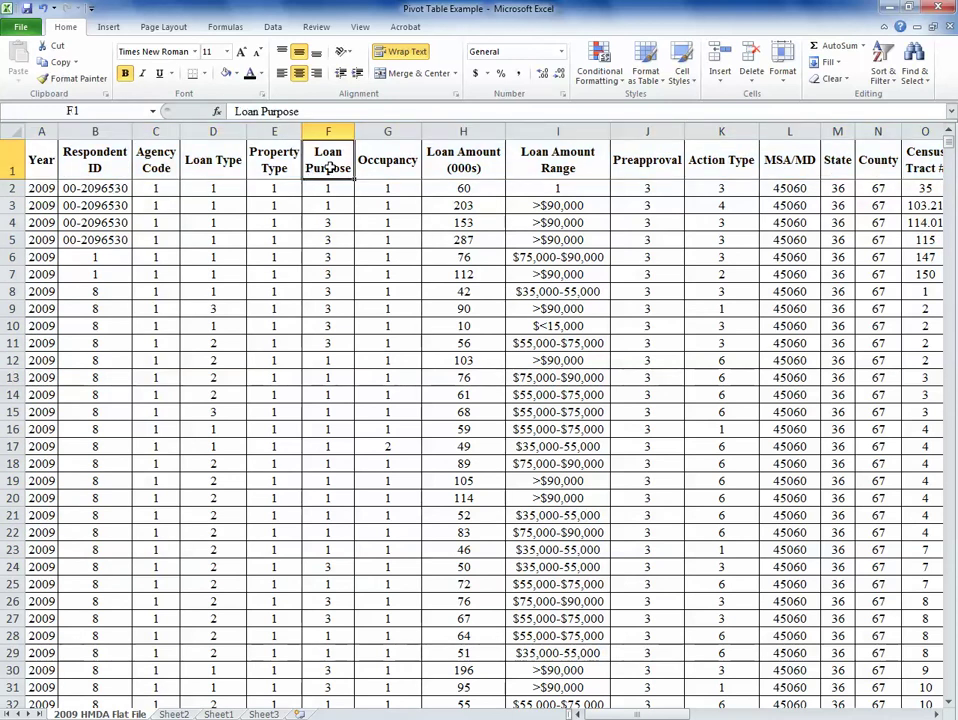
{"action": "key", "text": "Right"}
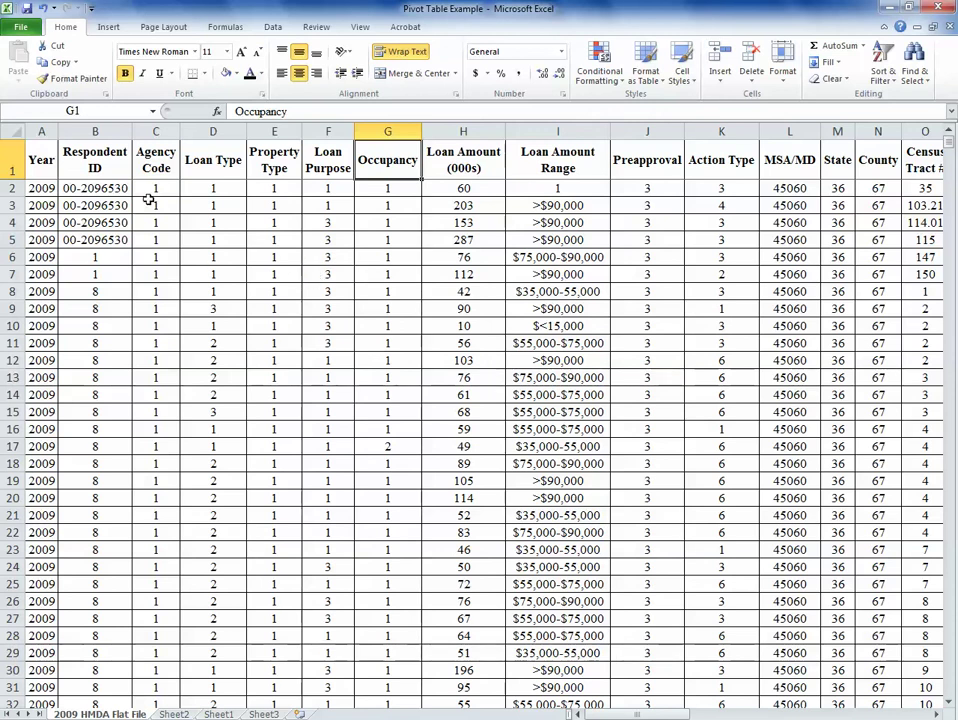
Create a PivotTable on a new worksheet from all the data in the 2009 HMDA Flat File sheet
{"action": "left_click_drag", "start_coordinate": [45, 160], "coordinate": [492, 559]}
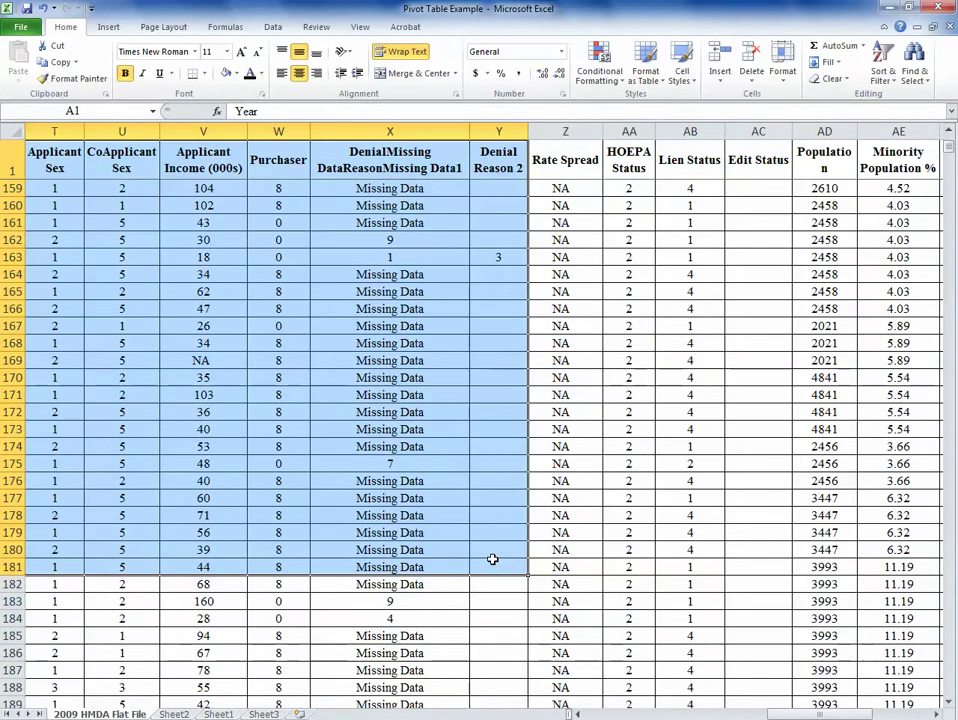
{"action": "key", "text": "ctrl+Home"}
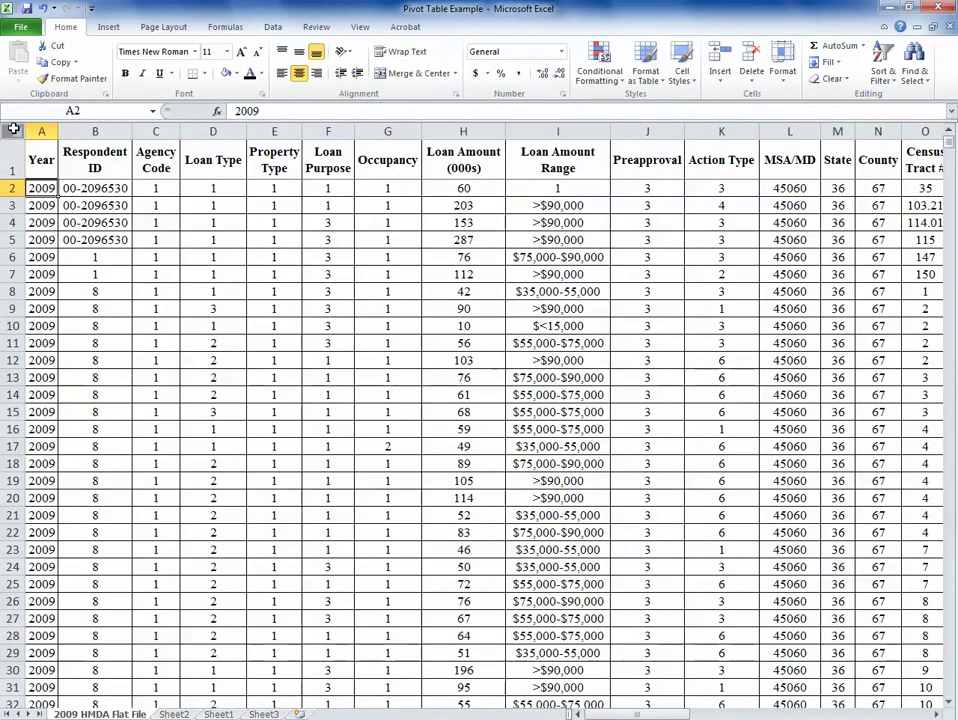
{"action": "scroll", "coordinate": [15, 130], "scroll_direction": "up", "scroll_amount": 4}
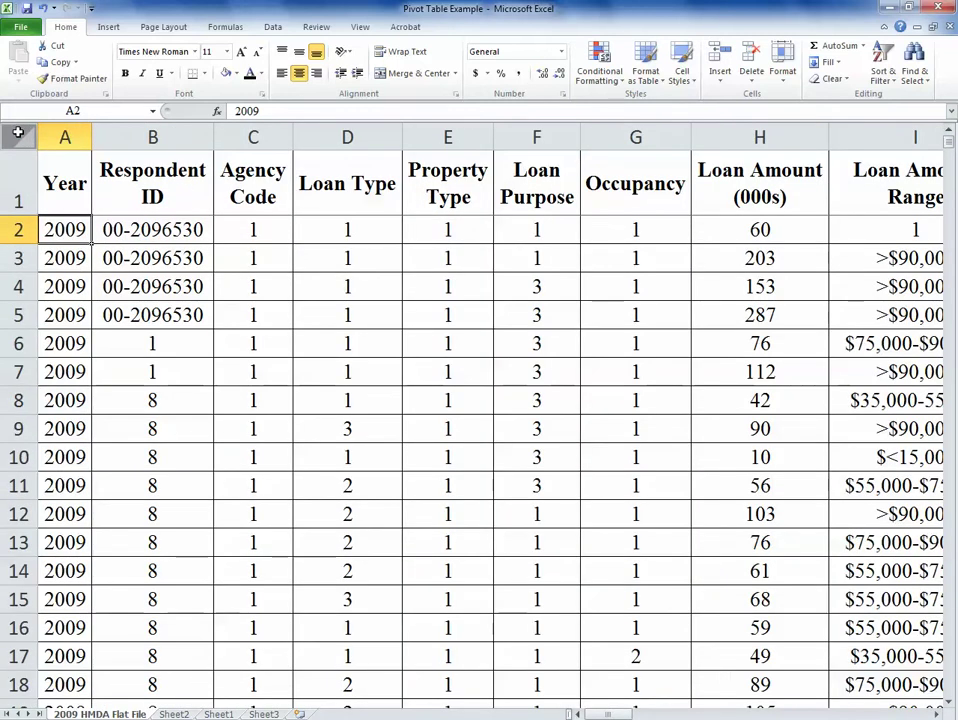
{"action": "left_click", "coordinate": [19, 134]}
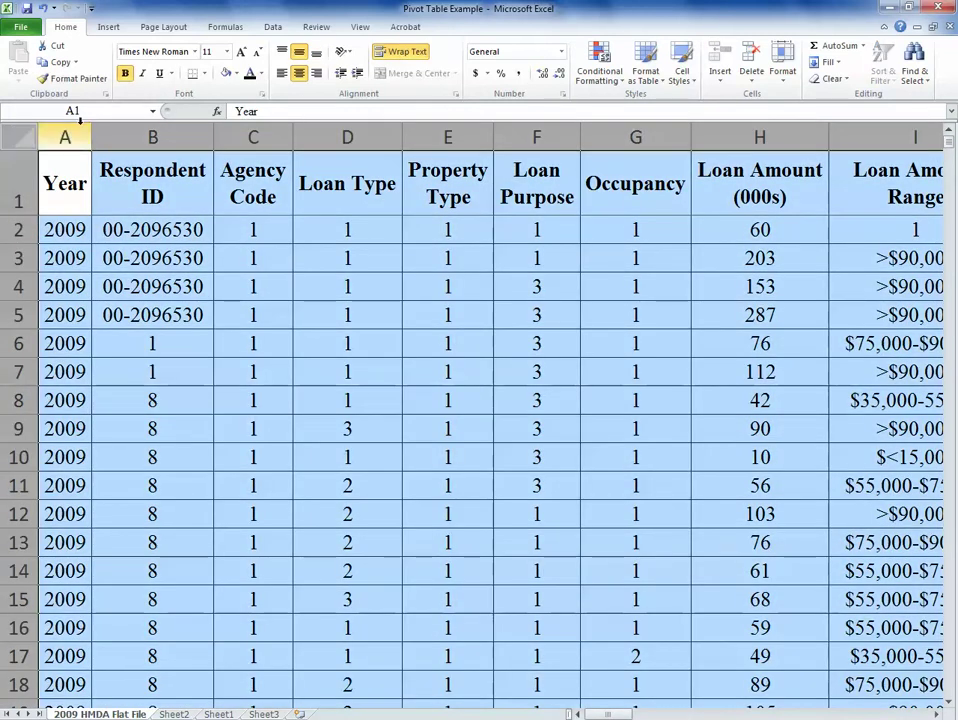
{"action": "left_click", "coordinate": [110, 30]}
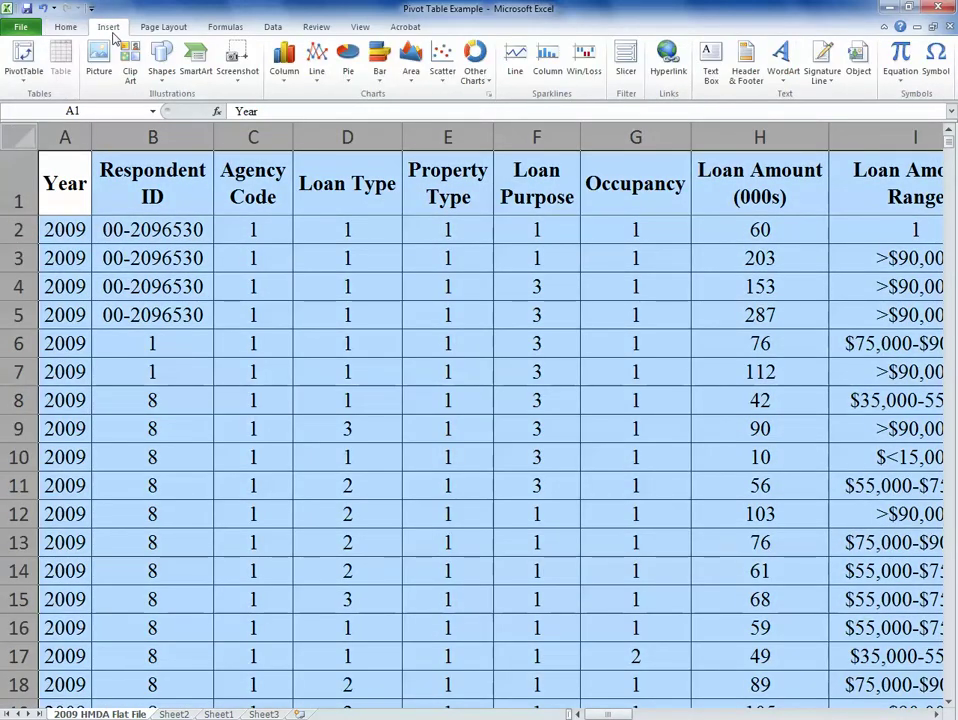
{"action": "left_click", "coordinate": [37, 58]}
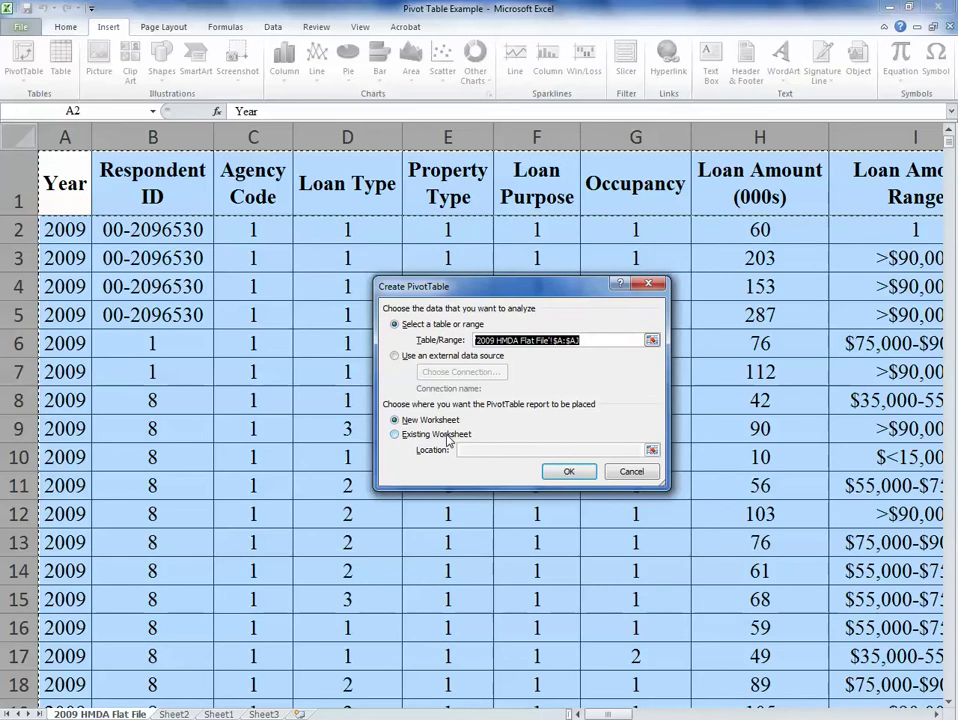
{"action": "left_click", "coordinate": [570, 472]}
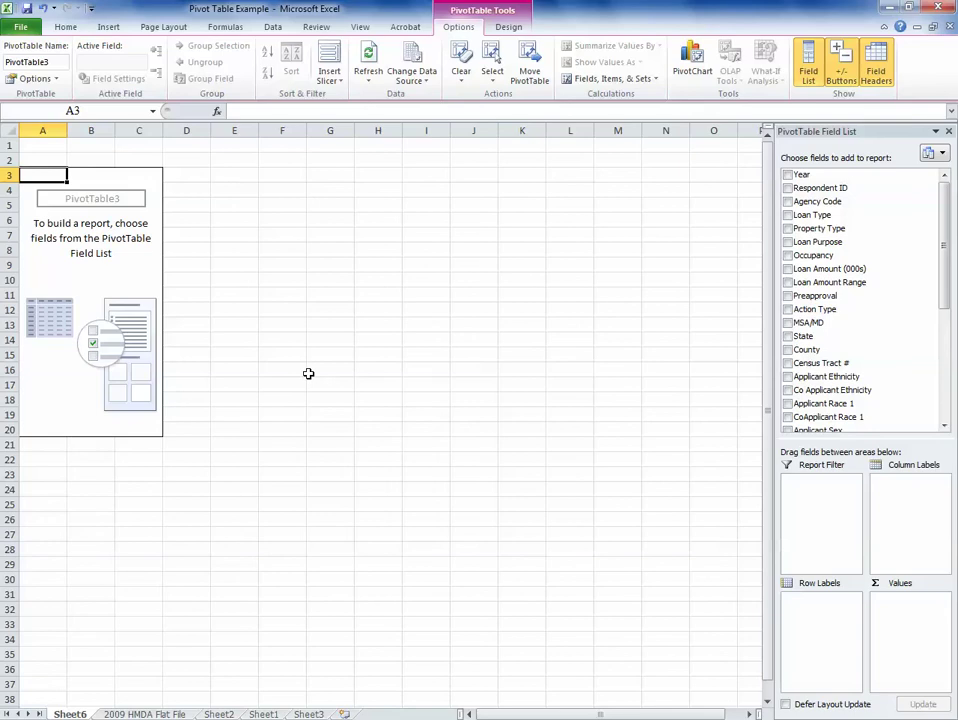
Lay out the PivotTable with Loan Type as row labels, Loan Amount Range as column labels and the count of Loan Type as values
{"action": "mouse_move", "coordinate": [815, 257]}
{"action": "left_mouse_down"}
{"action": "mouse_move", "coordinate": [877, 490]}
{"action": "mouse_move", "coordinate": [826, 250]}
{"action": "left_mouse_up"}
{"action": "scroll", "coordinate": [125, 171], "scroll_direction": "down", "scroll_amount": 5}
{"action": "scroll", "coordinate": [258, 171], "scroll_direction": "up", "scroll_amount": 5}
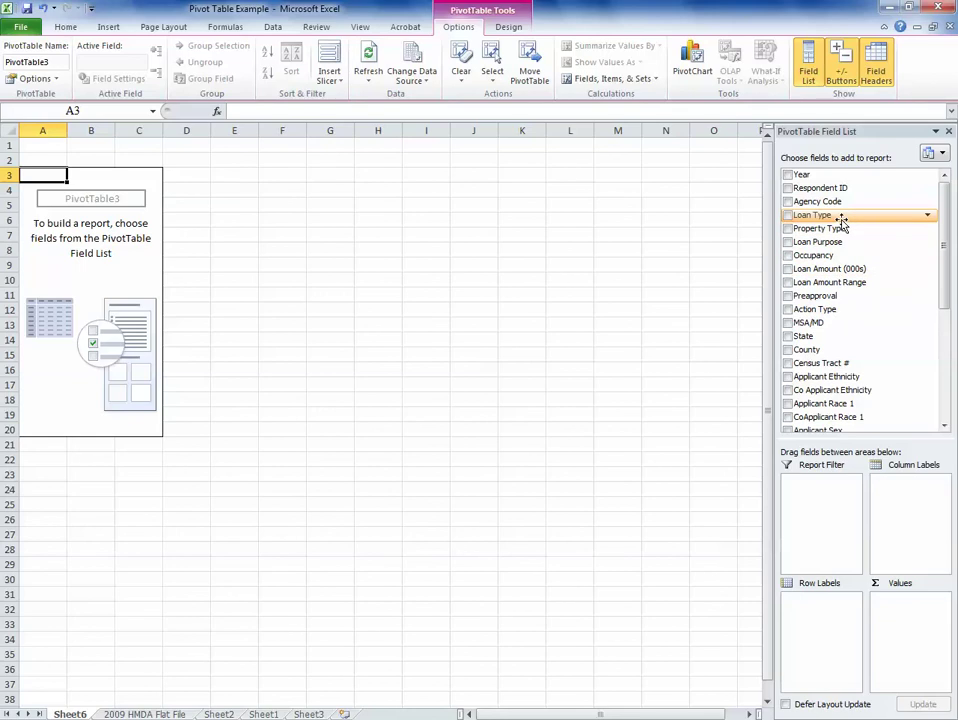
{"action": "left_click_drag", "start_coordinate": [842, 222], "coordinate": [834, 608]}
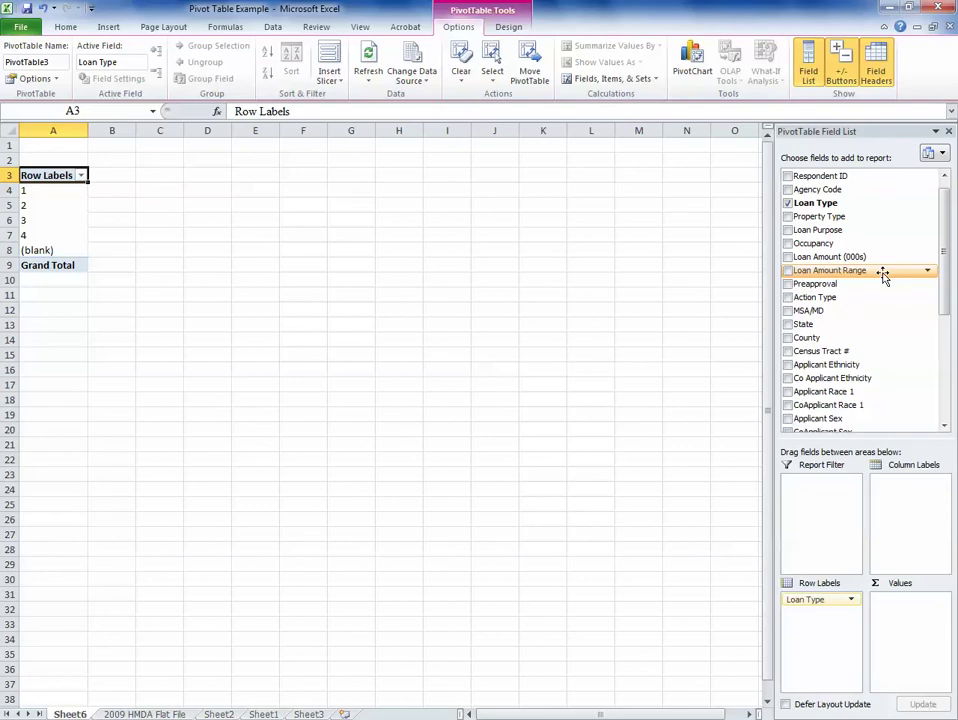
{"action": "left_click_drag", "start_coordinate": [883, 276], "coordinate": [908, 490]}
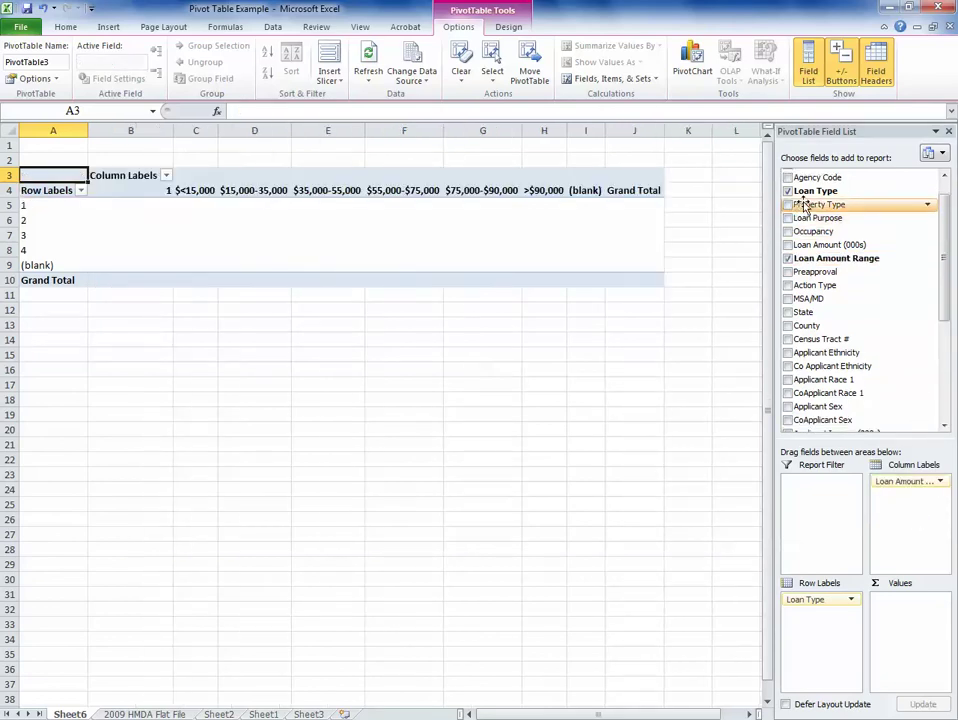
{"action": "left_click_drag", "start_coordinate": [805, 188], "coordinate": [903, 605]}
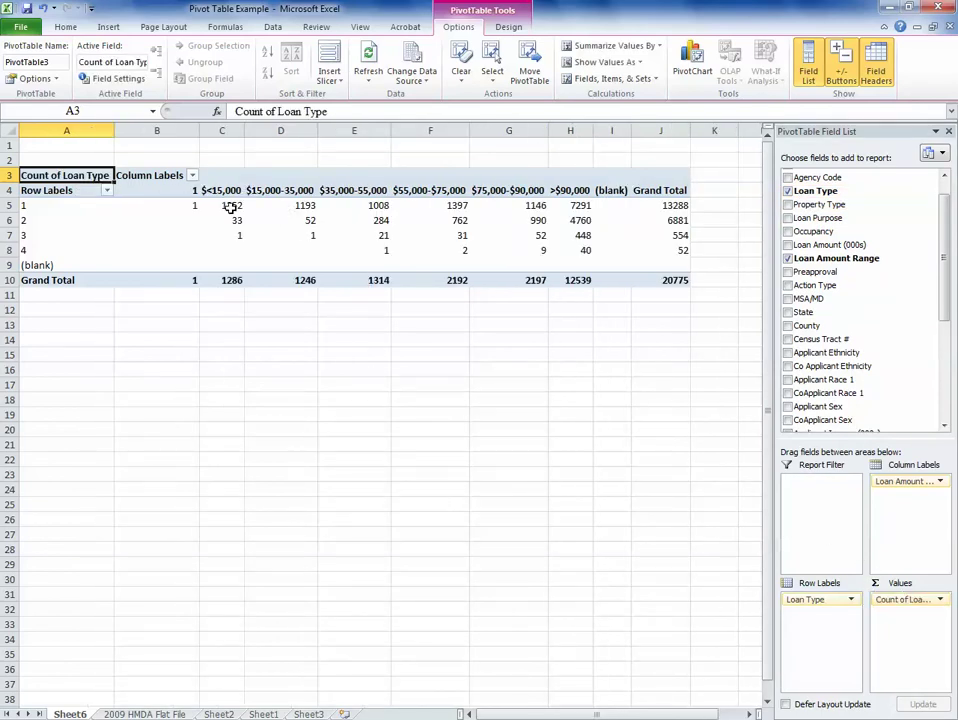
Inspect the $<15,000 loan range column in the PivotTable
{"action": "scroll", "coordinate": [217, 204], "scroll_direction": "down", "scroll_amount": 3}
{"action": "scroll", "coordinate": [217, 204], "scroll_direction": "up", "scroll_amount": 3}
{"action": "left_click", "coordinate": [225, 205]}
{"action": "left_click", "coordinate": [226, 185]}
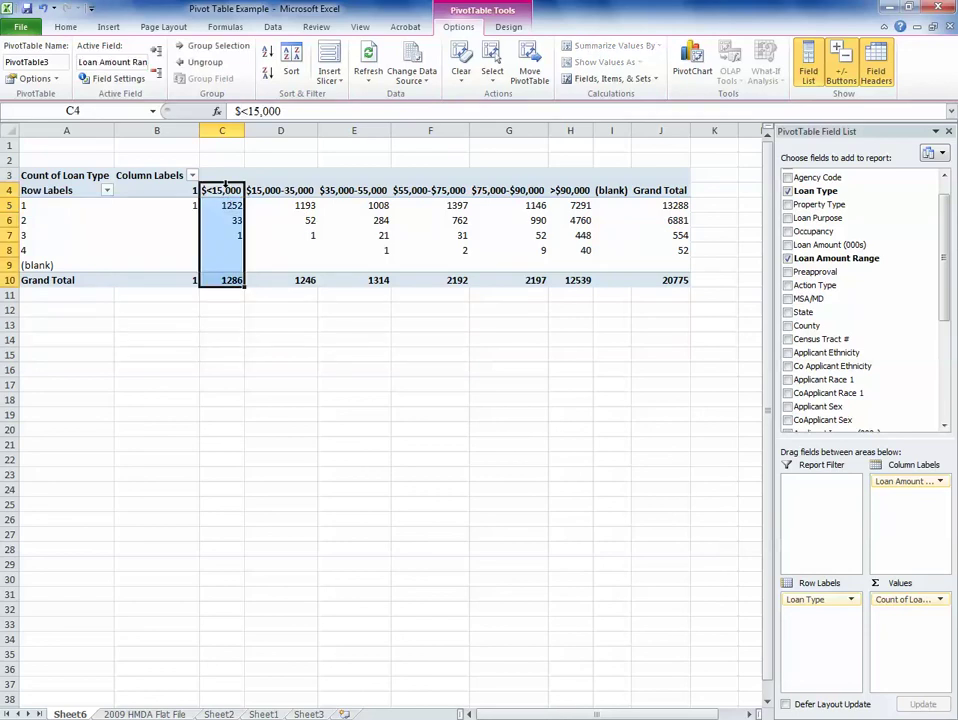
{"action": "left_click", "coordinate": [221, 190]}
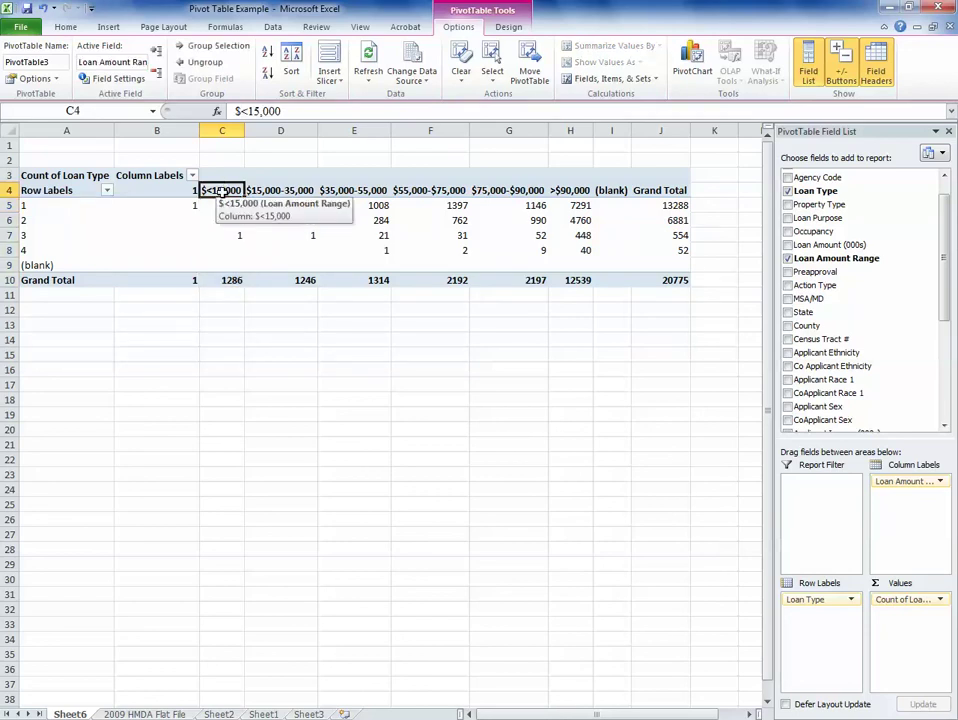
Rename the loan type row labels 1, 2, 3 and 4 as Mortgage, Car, College and Other
{"action": "left_click", "coordinate": [81, 209]}
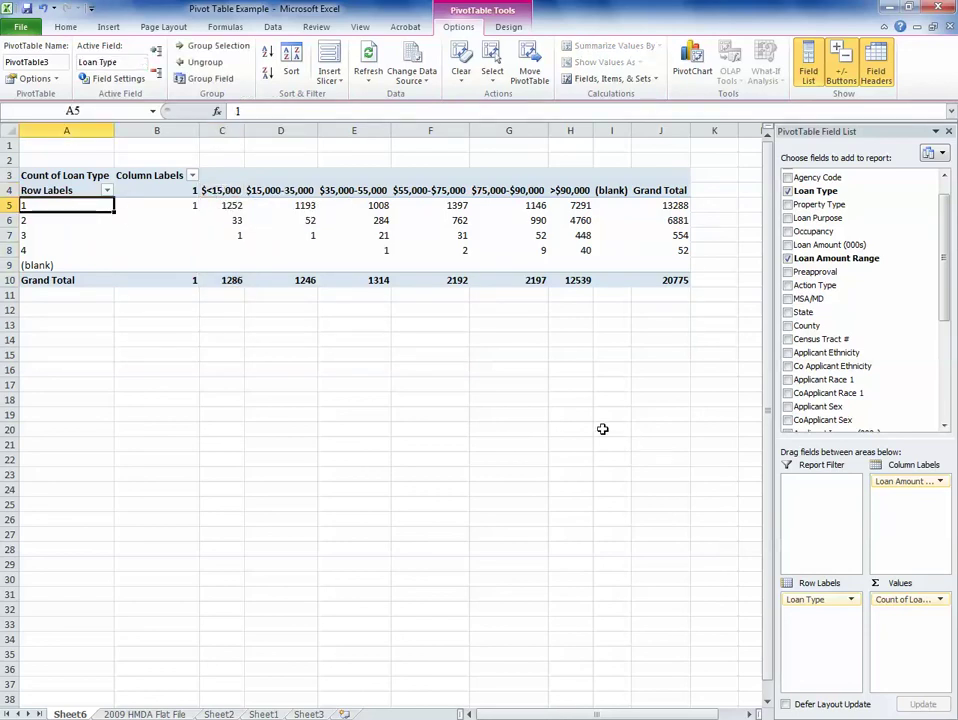
{"action": "left_click", "coordinate": [62, 190]}
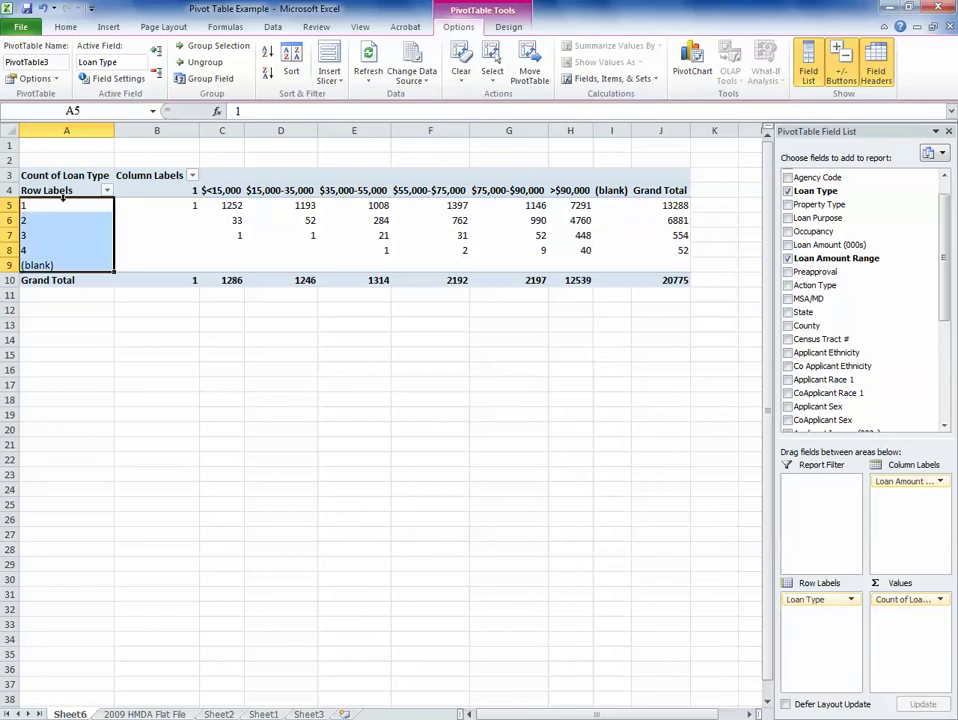
{"action": "left_click", "coordinate": [62, 206]}
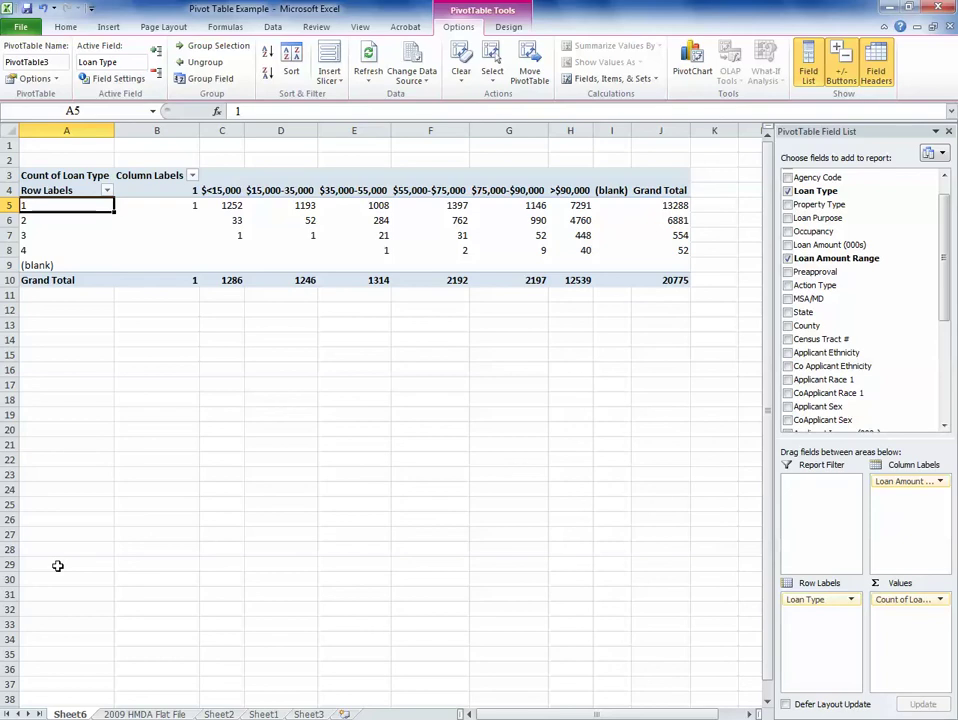
{"action": "type", "text": "Mortgage"}
{"action": "key", "text": "Return"}
{"action": "type", "text": "C"}
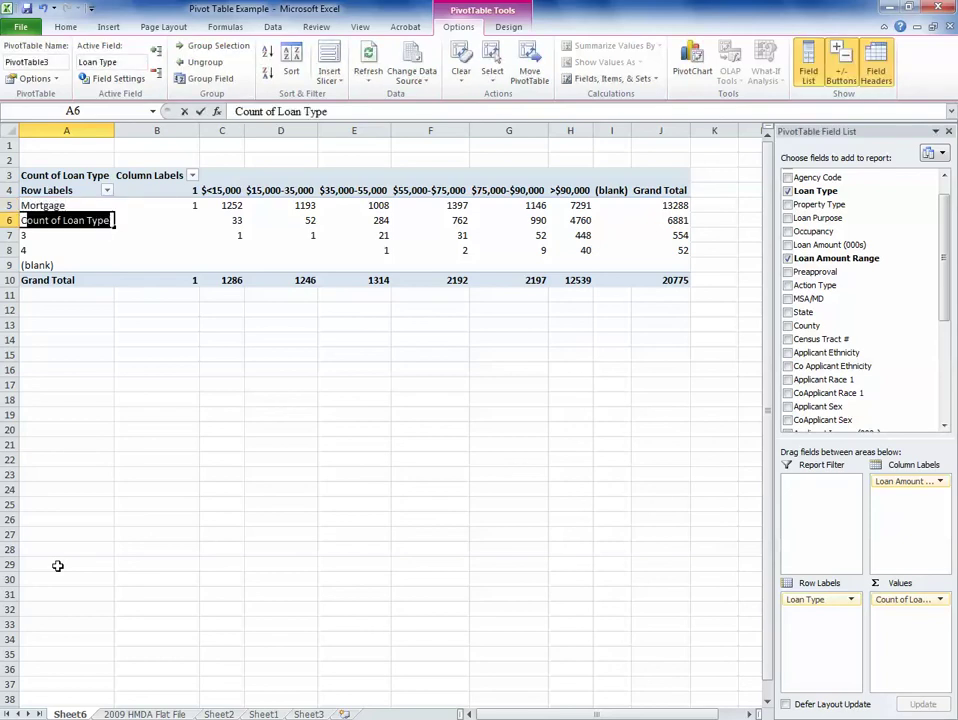
{"action": "type", "text": "ar"}
{"action": "key", "text": "Return"}
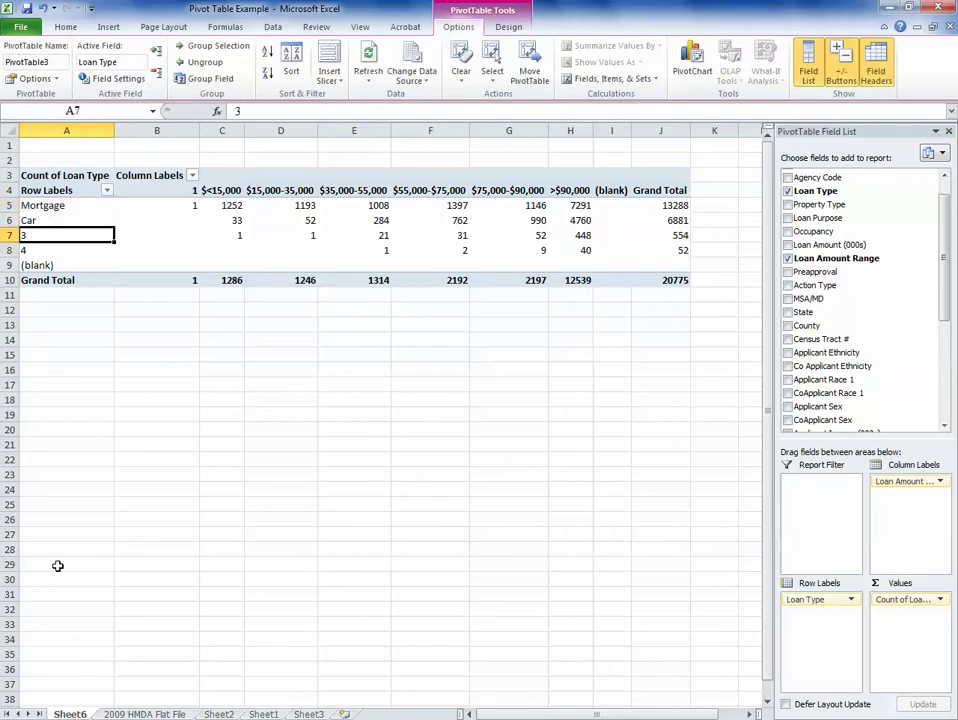
{"action": "type", "text": "College"}
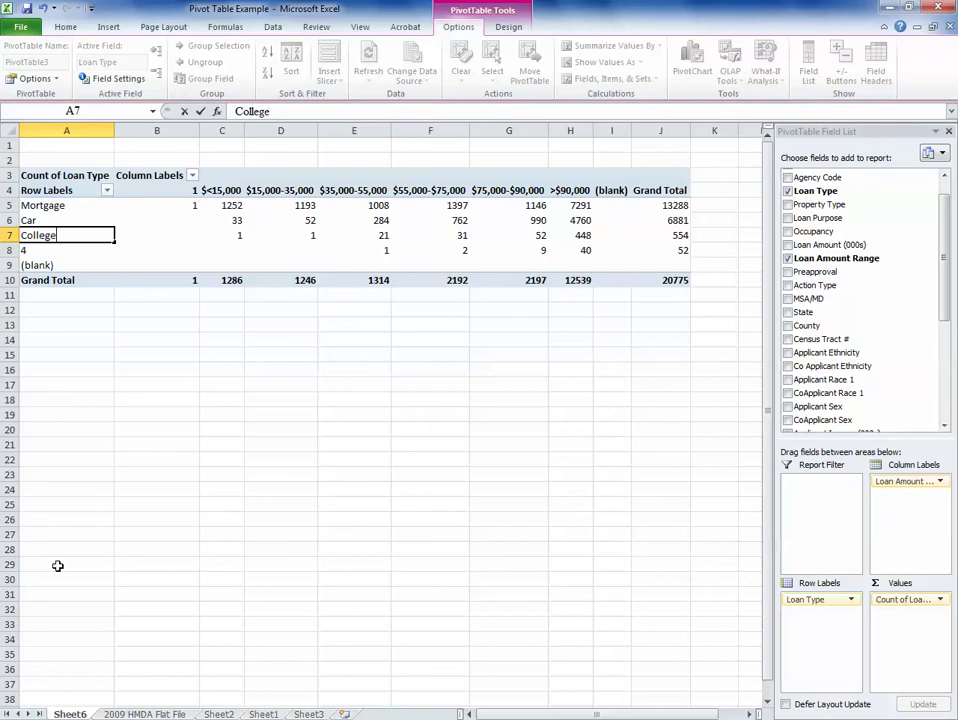
{"action": "key", "text": "Return"}
{"action": "type", "text": "Other"}
{"action": "key", "text": "Return"}
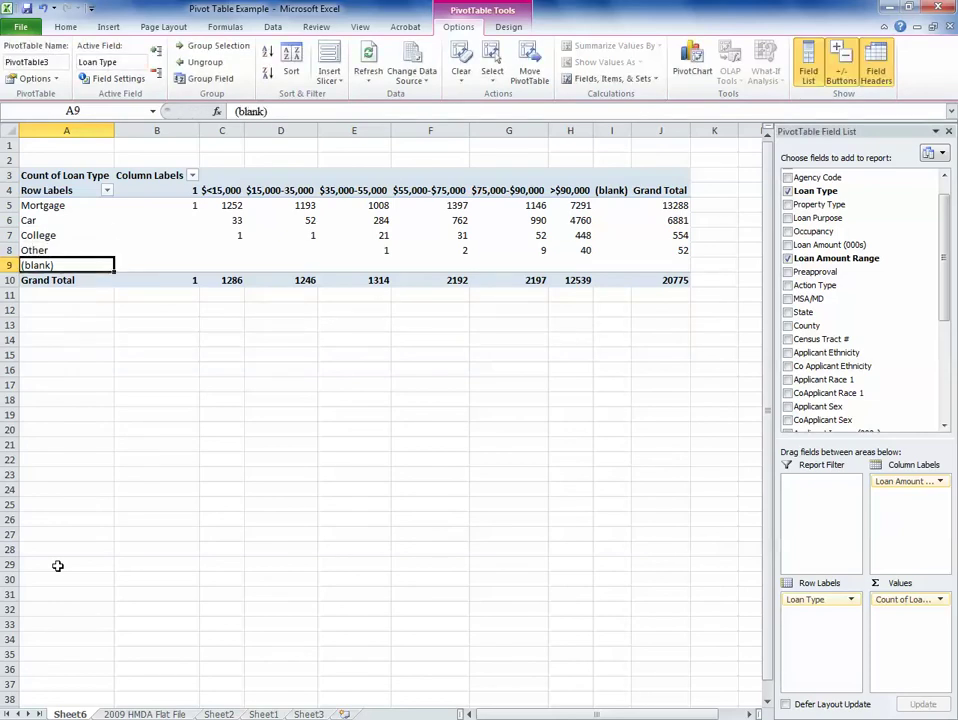
Filter the (blank) item out of the PivotTable's row labels
{"action": "left_click", "coordinate": [108, 190]}
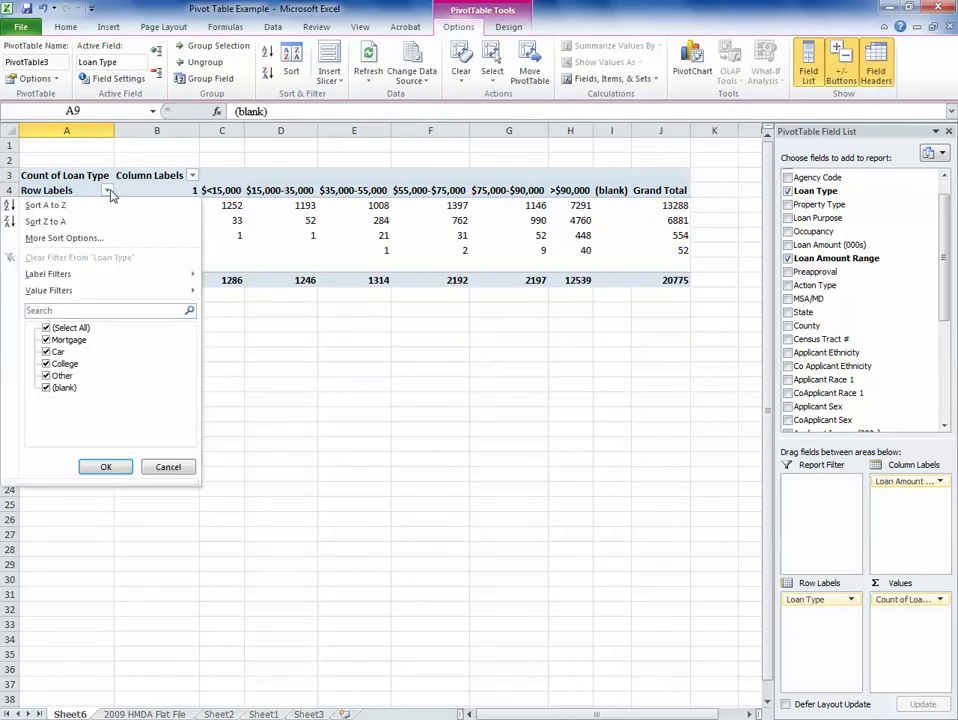
{"action": "left_click", "coordinate": [46, 388]}
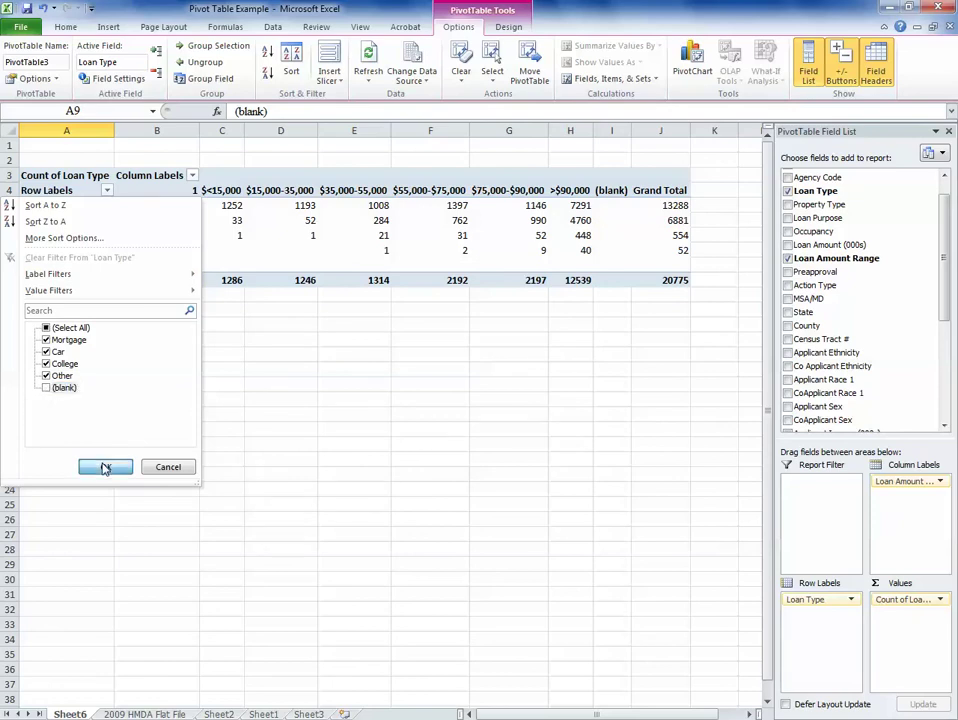
{"action": "left_click", "coordinate": [106, 466]}
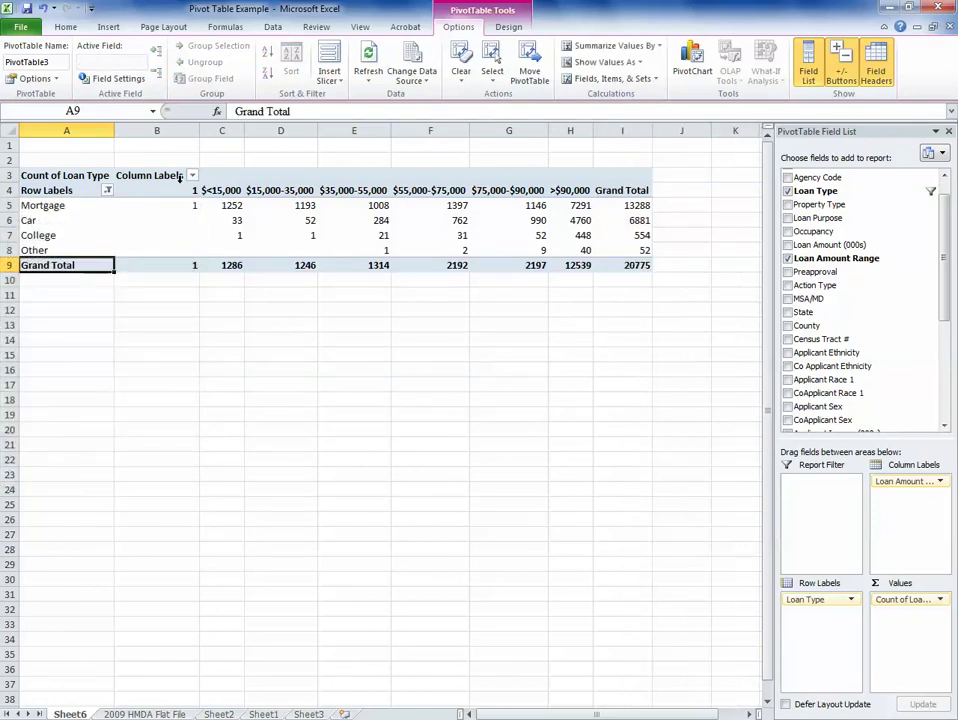
Filter the stray item 1 out of the PivotTable's loan amount range columns
{"action": "left_click", "coordinate": [192, 176]}
{"action": "left_click", "coordinate": [192, 176]}
{"action": "left_click", "coordinate": [192, 176]}
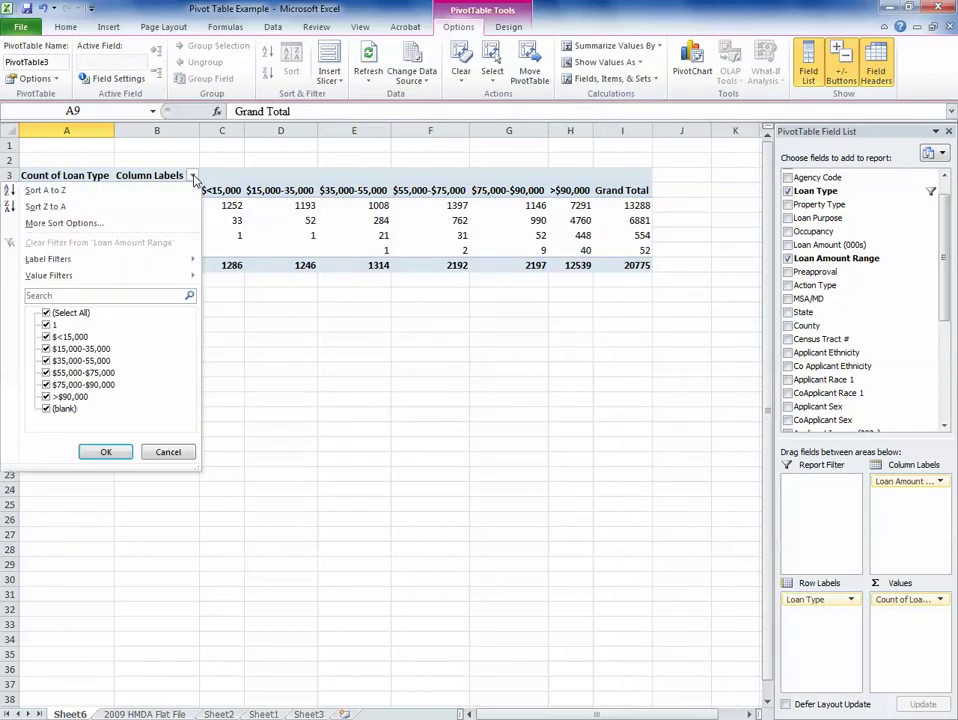
{"action": "left_click", "coordinate": [46, 325]}
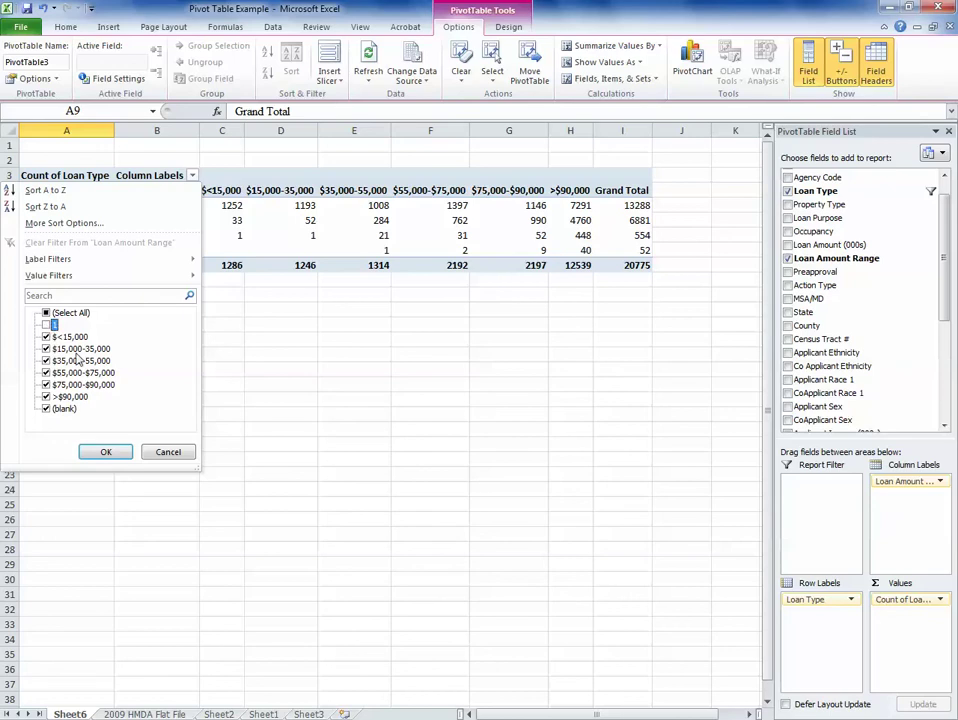
{"action": "left_click", "coordinate": [106, 452]}
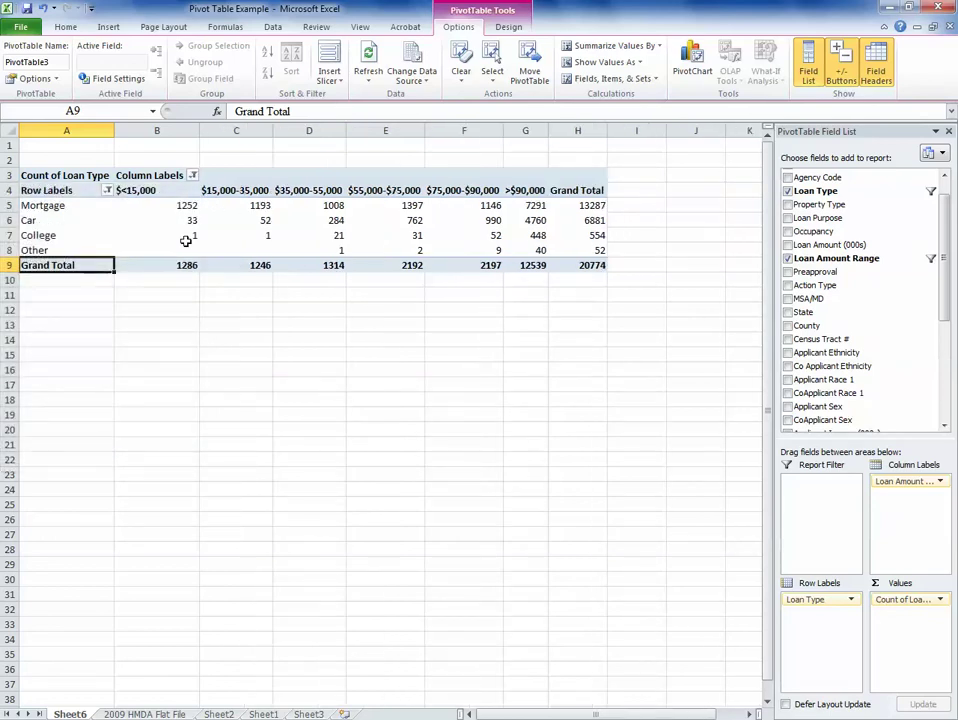
Check the $<15,000 counts for each loan type and their grand total
{"action": "left_click_drag", "start_coordinate": [189, 207], "coordinate": [182, 228]}
{"action": "mouse_move", "coordinate": [182, 250]}
{"action": "left_mouse_down"}
{"action": "mouse_move", "coordinate": [182, 276]}
{"action": "mouse_move", "coordinate": [183, 268]}
{"action": "left_mouse_up"}
{"action": "mouse_move", "coordinate": [165, 265]}
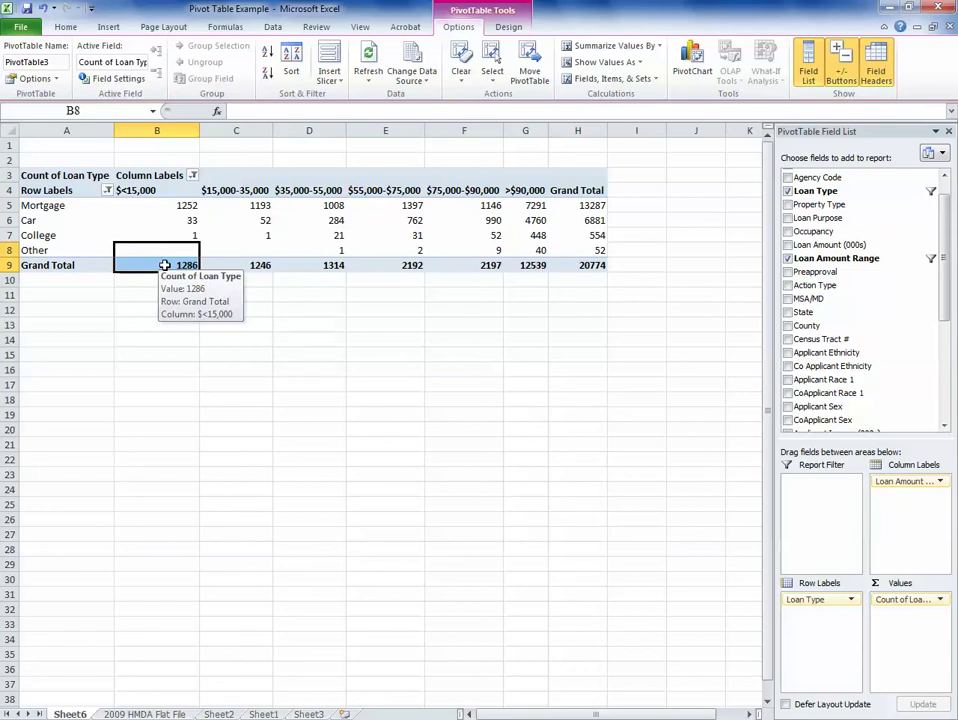
Check the overall grand total and the College and Car rows of the loan counts
{"action": "left_click", "coordinate": [588, 265]}
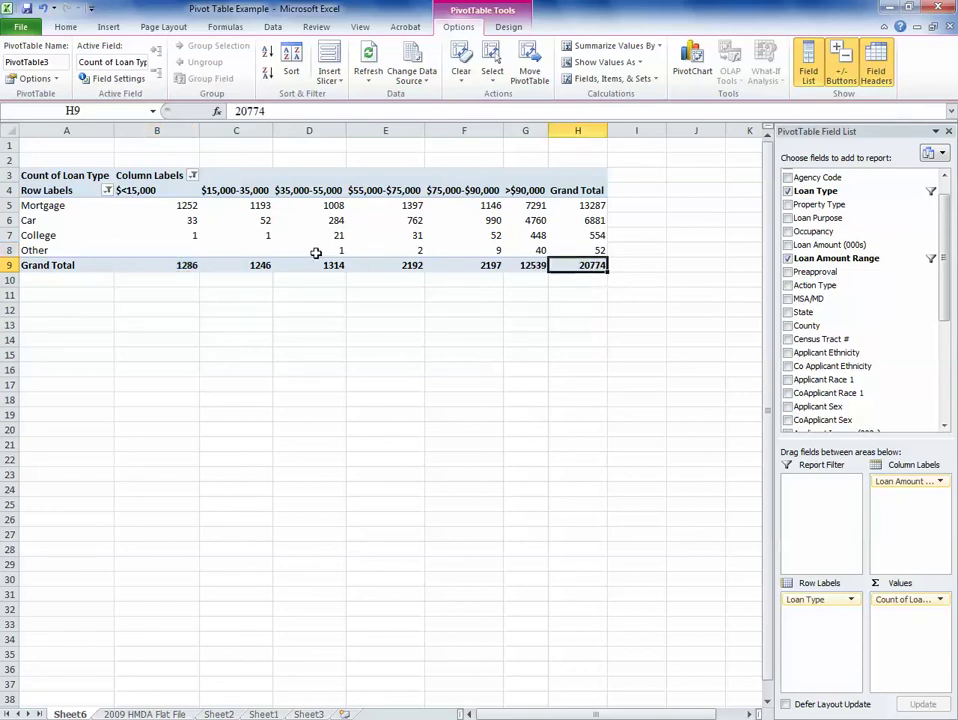
{"action": "left_click", "coordinate": [70, 234]}
{"action": "left_click", "coordinate": [70, 220]}
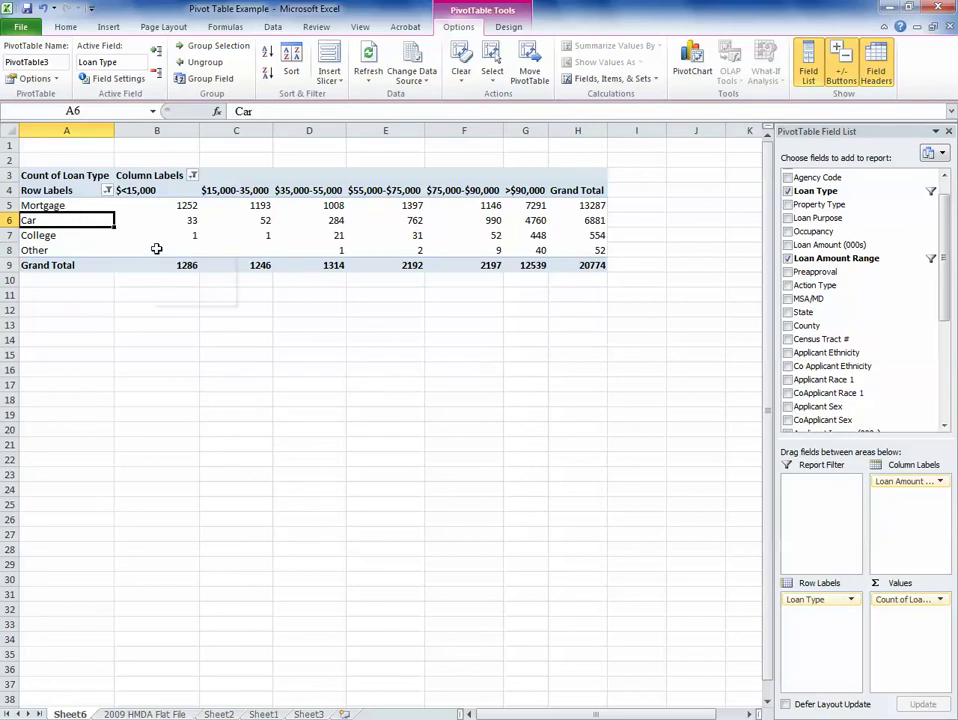
Show the Count of Loan Type values as % of Row Total and review the resulting percentages
{"action": "left_click", "coordinate": [940, 600]}
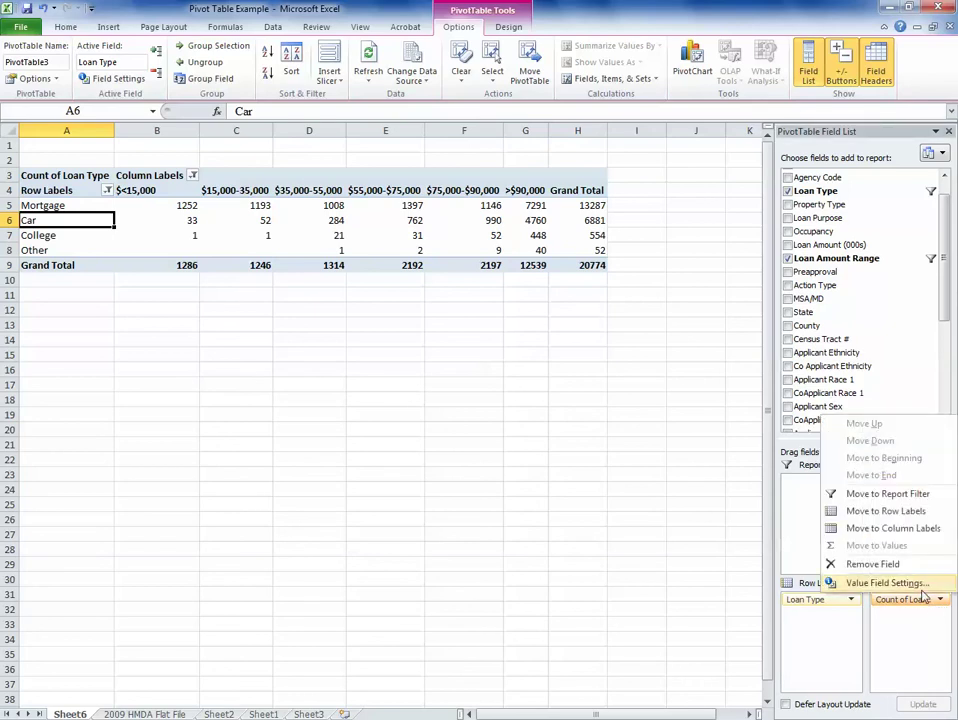
{"action": "left_click", "coordinate": [886, 583]}
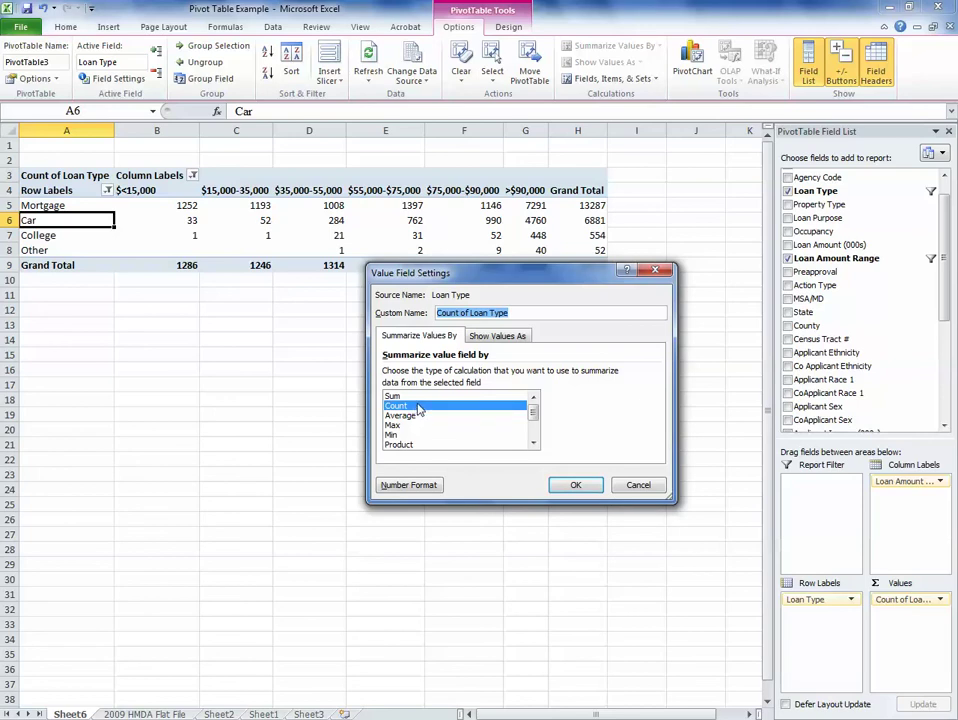
{"action": "left_click_drag", "start_coordinate": [534, 416], "coordinate": [502, 404]}
{"action": "left_click", "coordinate": [499, 339]}
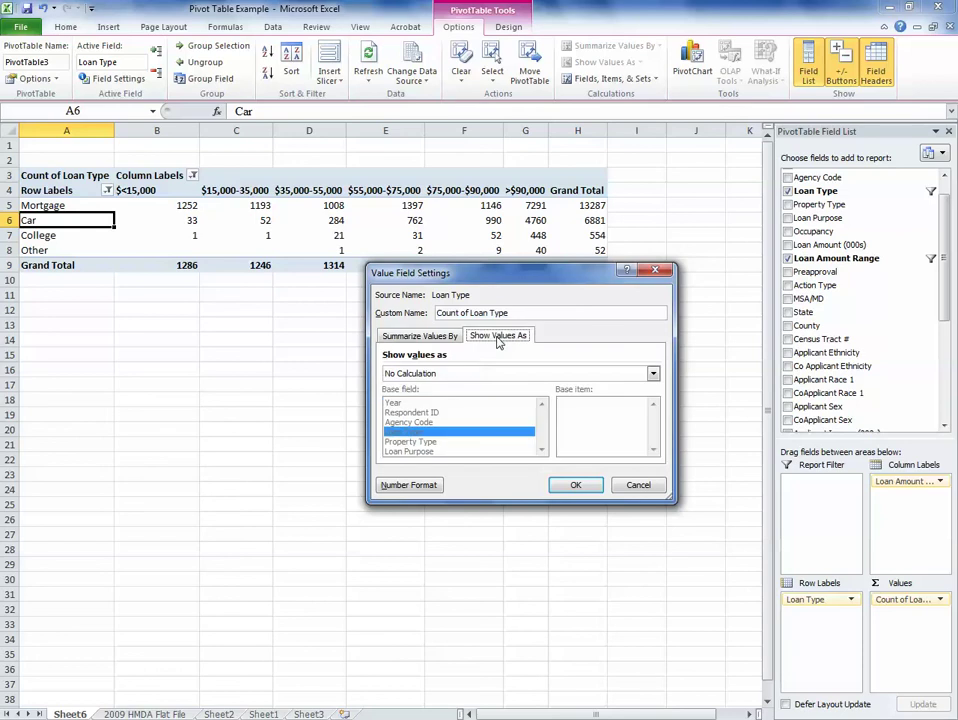
{"action": "left_click", "coordinate": [480, 374]}
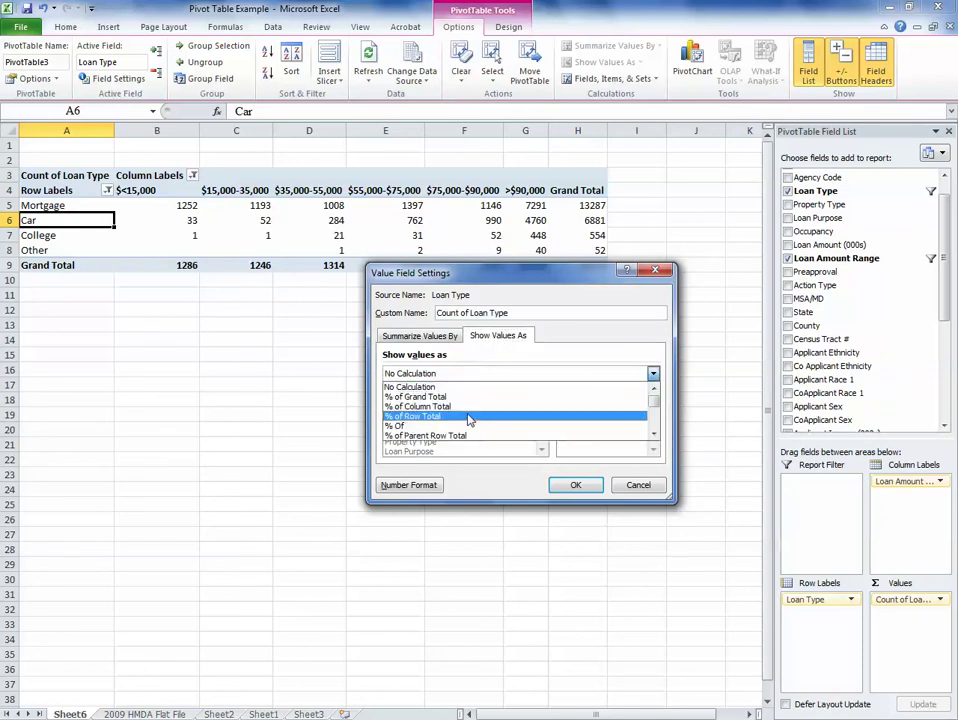
{"action": "left_click", "coordinate": [469, 416]}
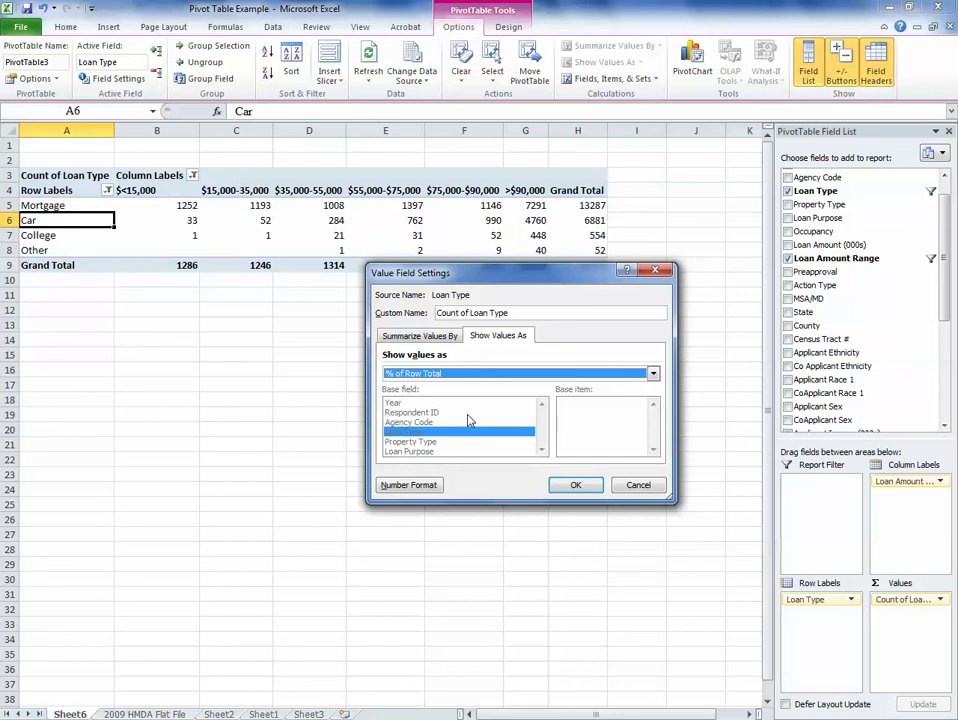
{"action": "left_click", "coordinate": [560, 488]}
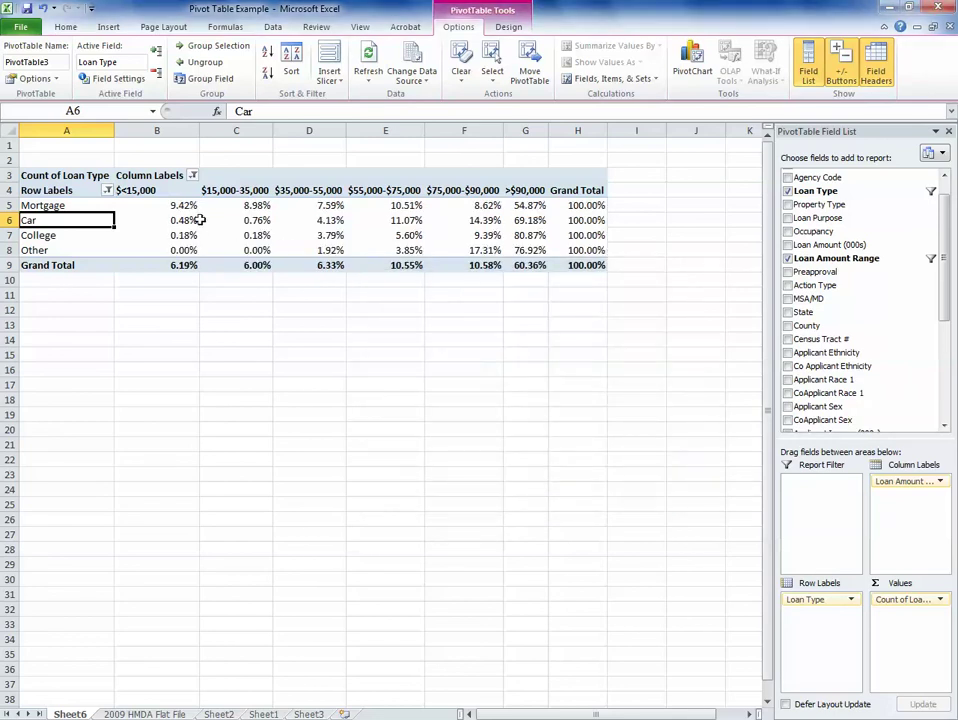
{"action": "left_click_drag", "start_coordinate": [188, 208], "coordinate": [577, 250]}
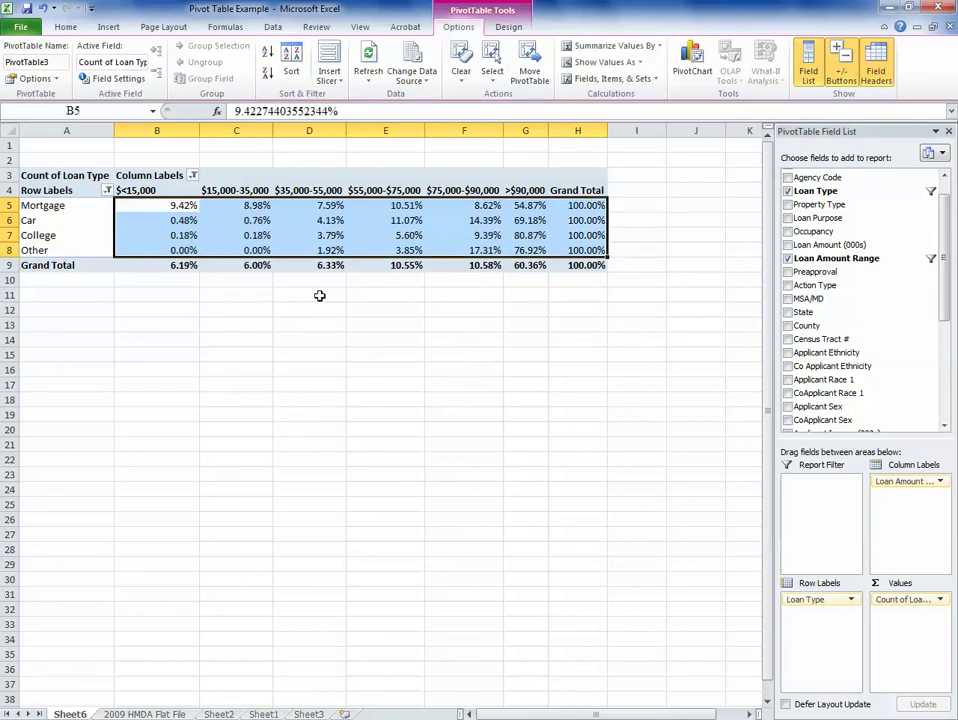
{"action": "left_click", "coordinate": [302, 235]}
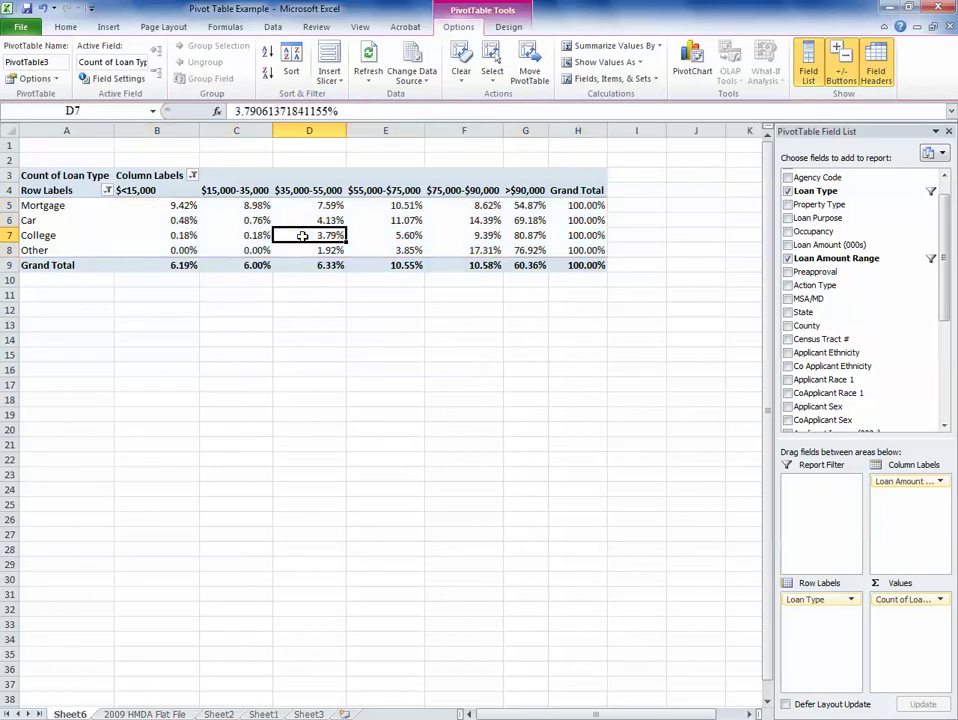
Format the Count of Loan Type value field as Percentage with 0 decimal places
{"action": "left_click", "coordinate": [940, 600]}
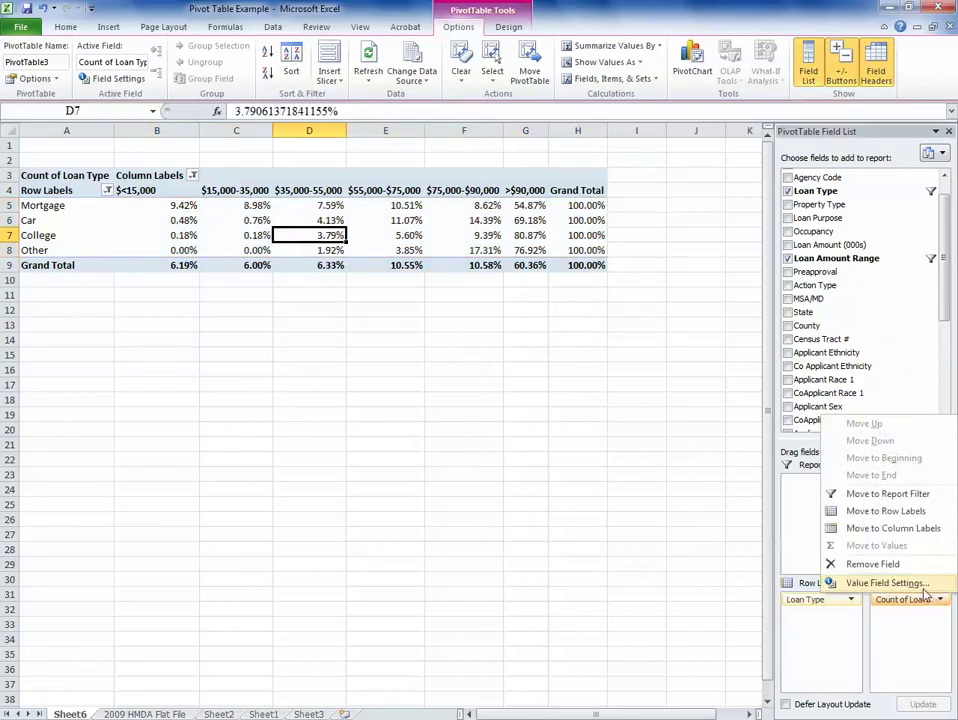
{"action": "left_click", "coordinate": [900, 583]}
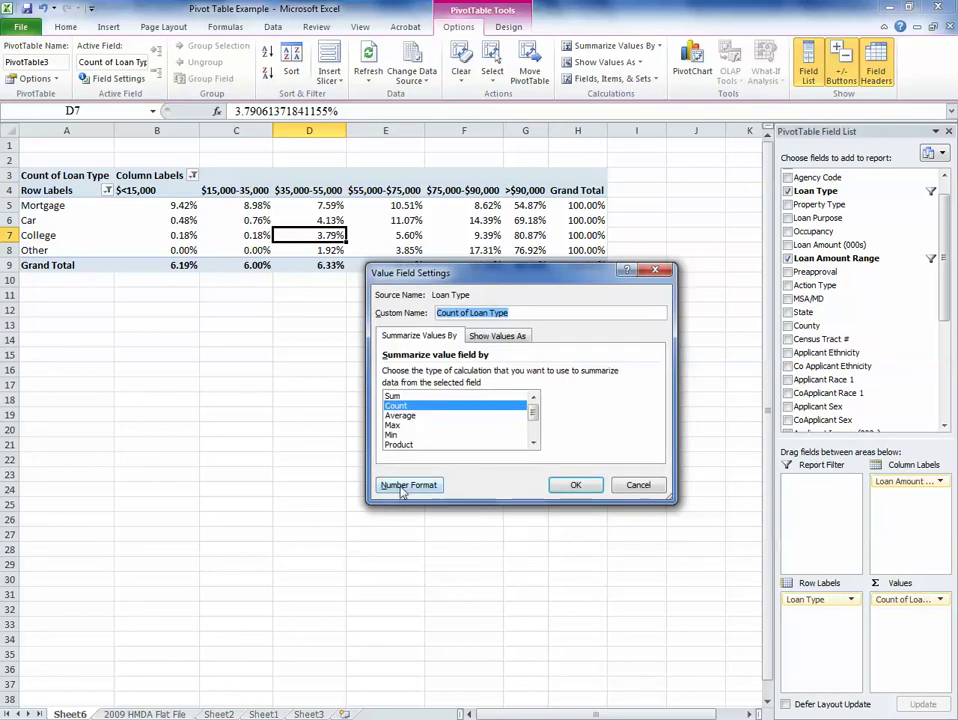
{"action": "left_click", "coordinate": [402, 488]}
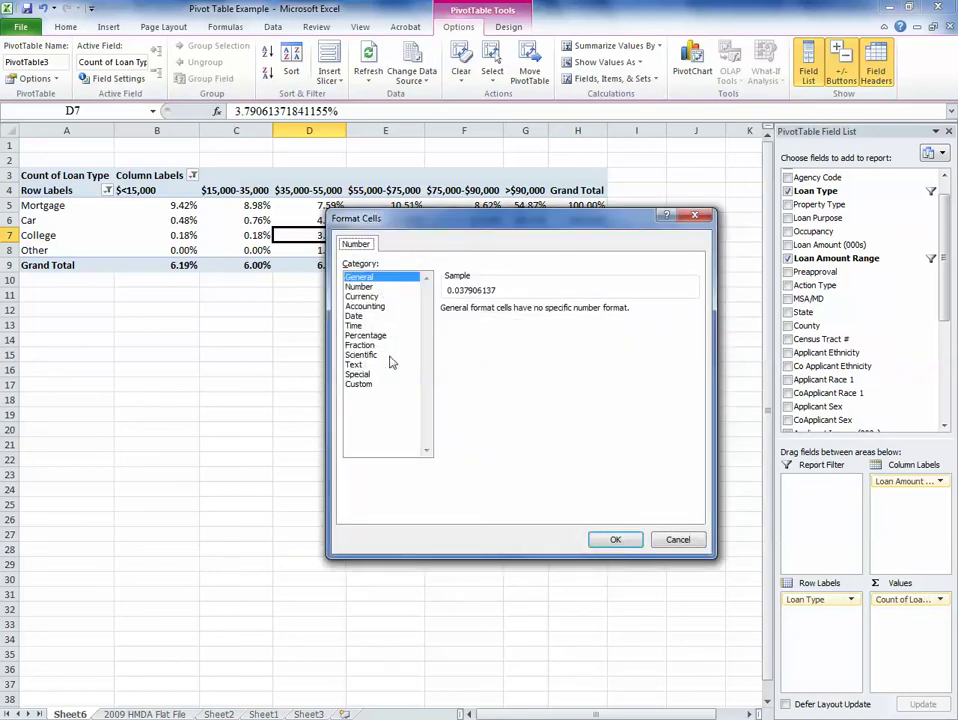
{"action": "left_click", "coordinate": [366, 336]}
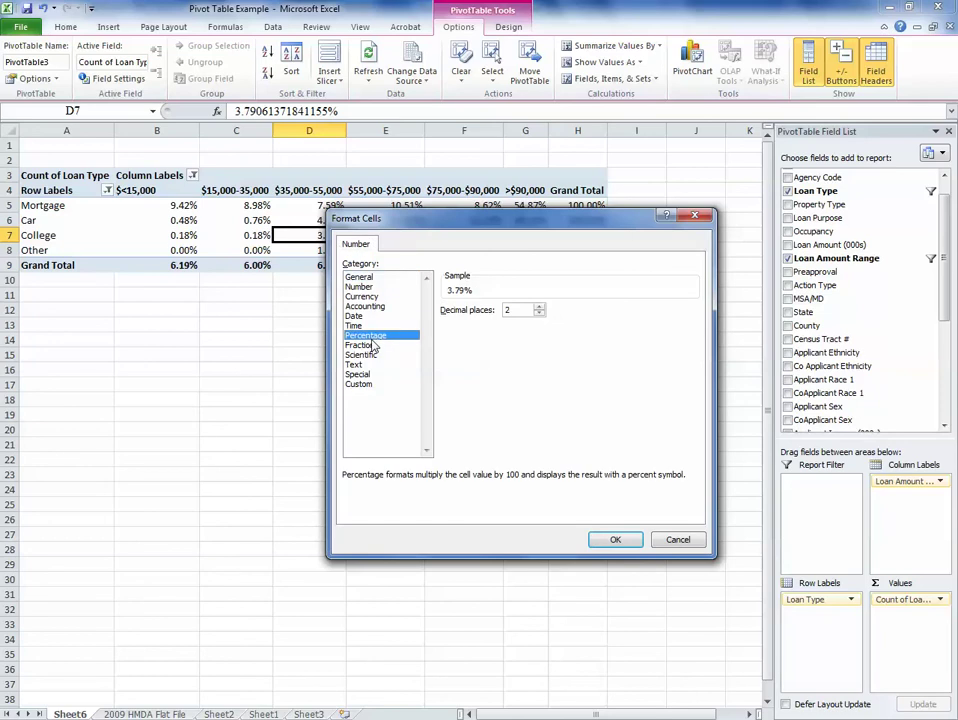
{"action": "left_click", "coordinate": [539, 313]}
{"action": "left_click", "coordinate": [539, 313]}
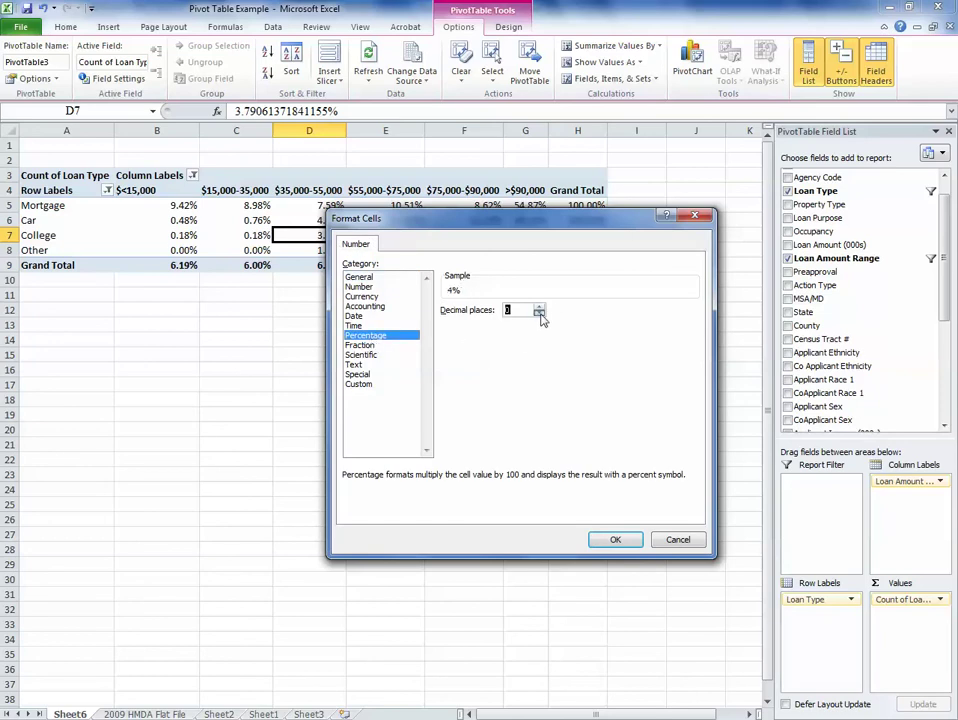
{"action": "left_click", "coordinate": [617, 542]}
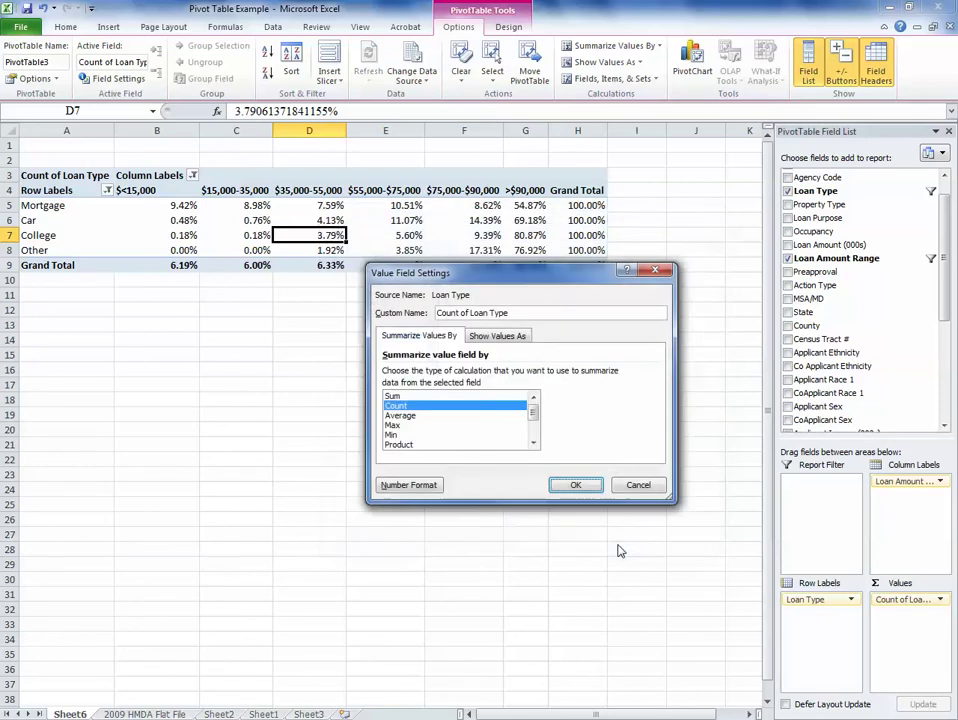
{"action": "left_click", "coordinate": [579, 484]}
{"action": "left_click", "coordinate": [285, 324]}
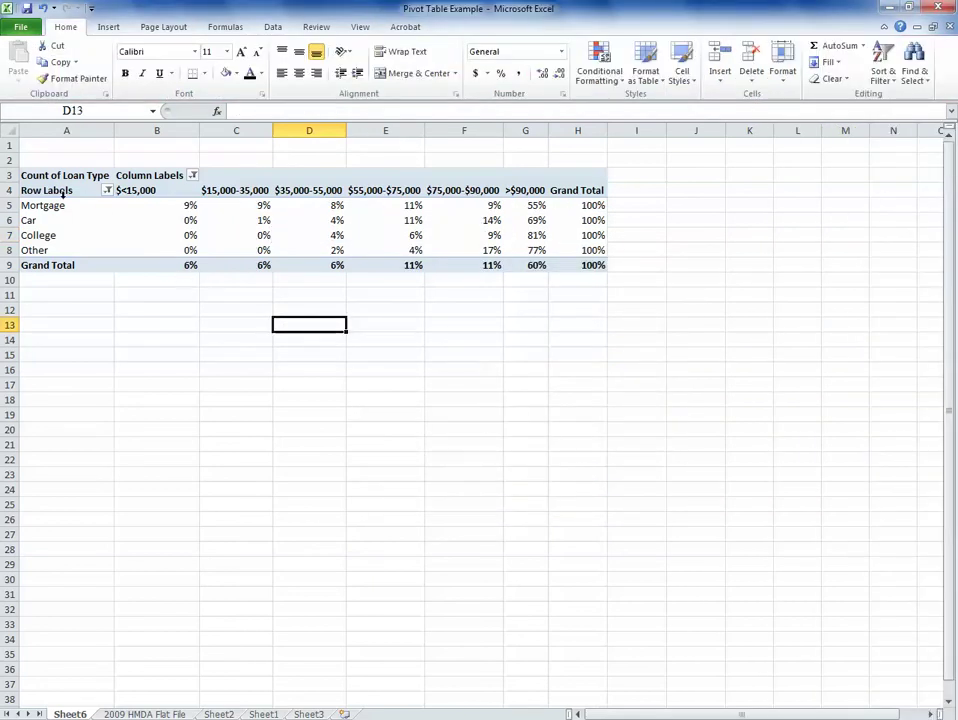
Set the PivotTable from the range header row through the grand totals (A4:H9) in Times New Roman, size 12
{"action": "left_click_drag", "start_coordinate": [22, 189], "coordinate": [592, 263]}
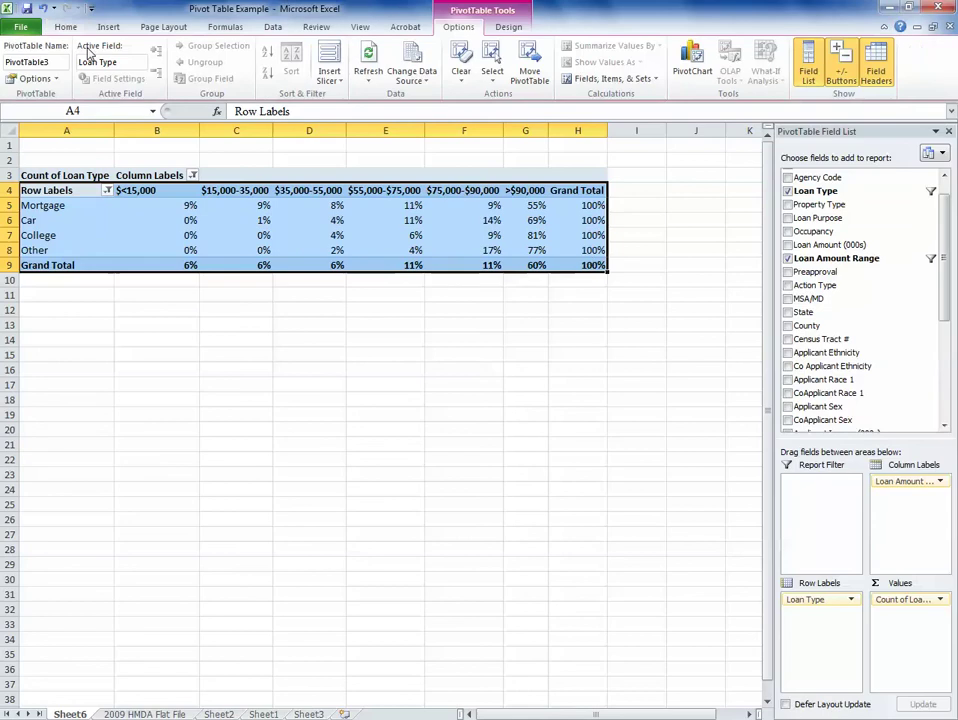
{"action": "left_click", "coordinate": [65, 27]}
{"action": "left_click", "coordinate": [140, 51]}
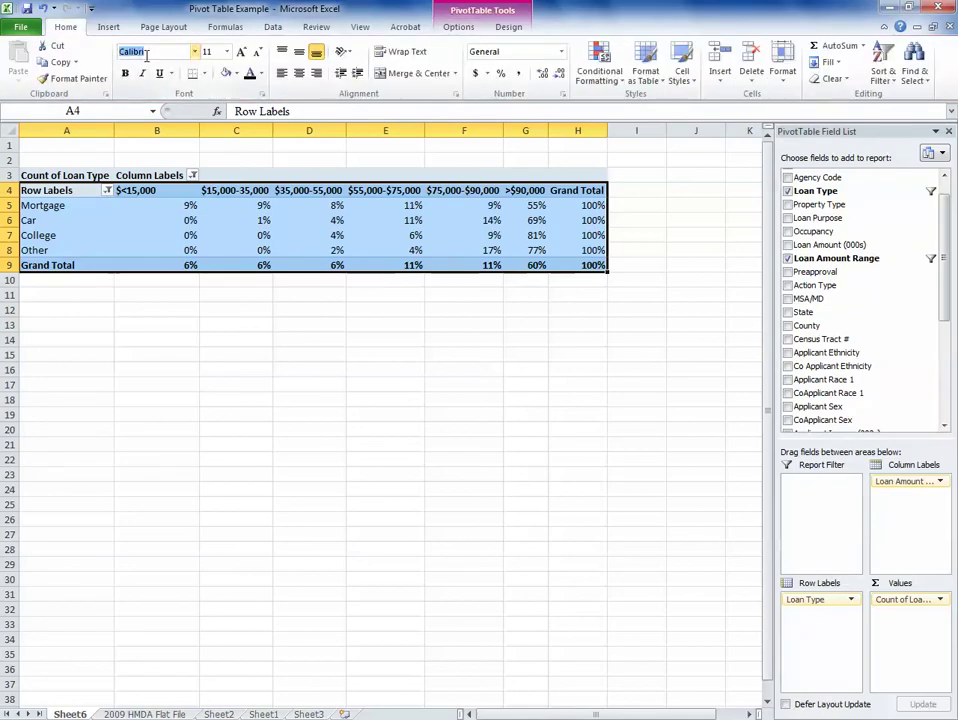
{"action": "type", "text": "Times r"}
{"action": "key", "text": "Return"}
{"action": "left_click", "coordinate": [146, 55]}
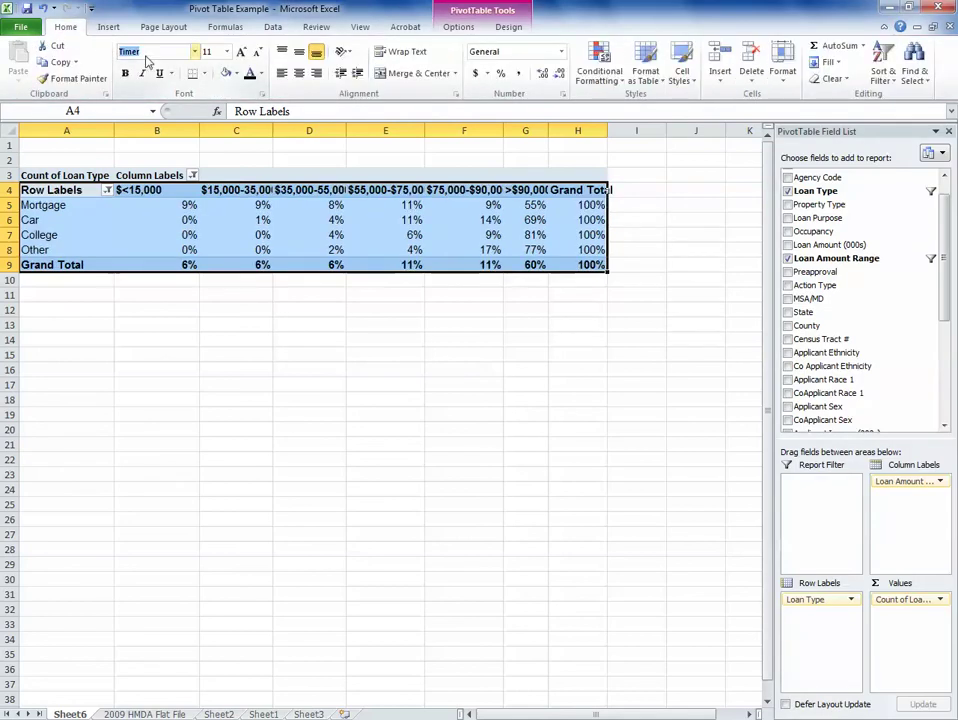
{"action": "type", "text": "Times New Roman"}
{"action": "key", "text": "Return"}
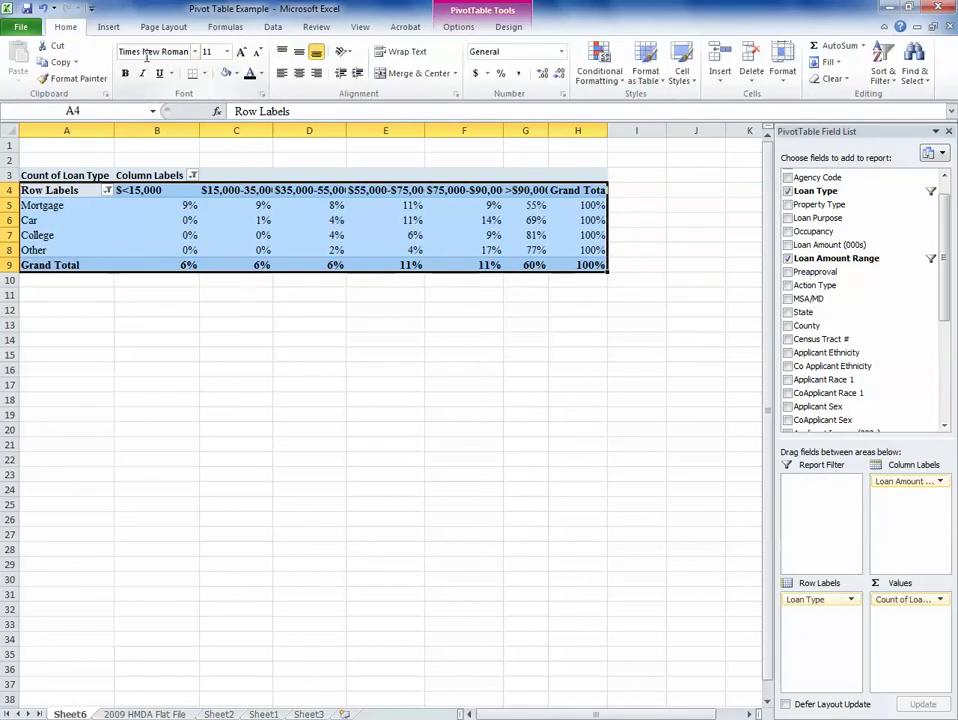
{"action": "left_click", "coordinate": [209, 53]}
{"action": "type", "text": "12"}
{"action": "key", "text": "Return"}
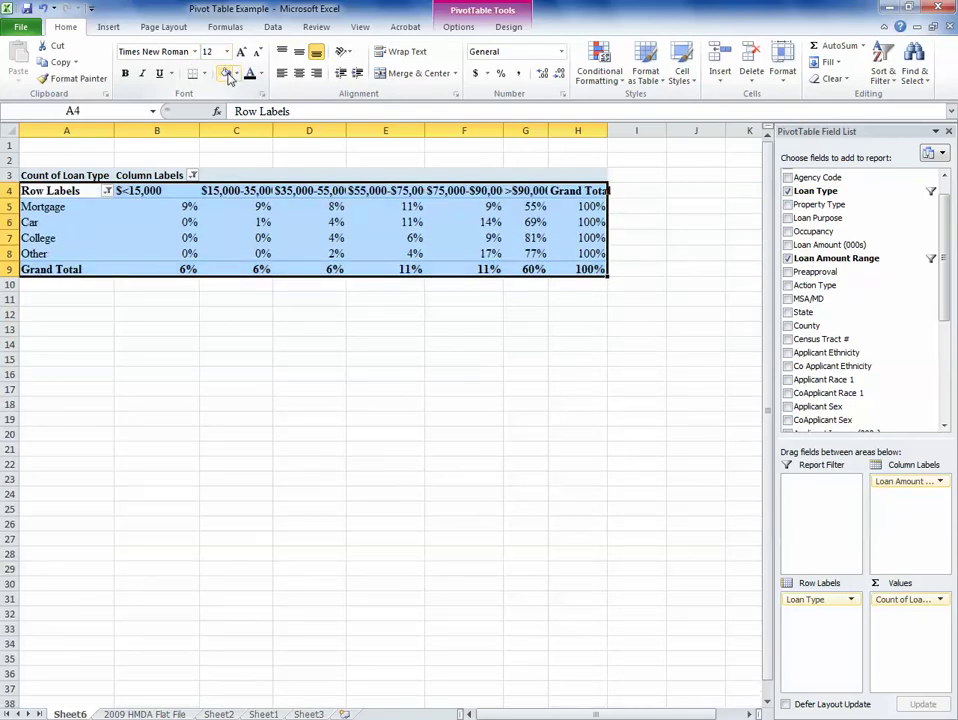
{"action": "left_click", "coordinate": [295, 443]}
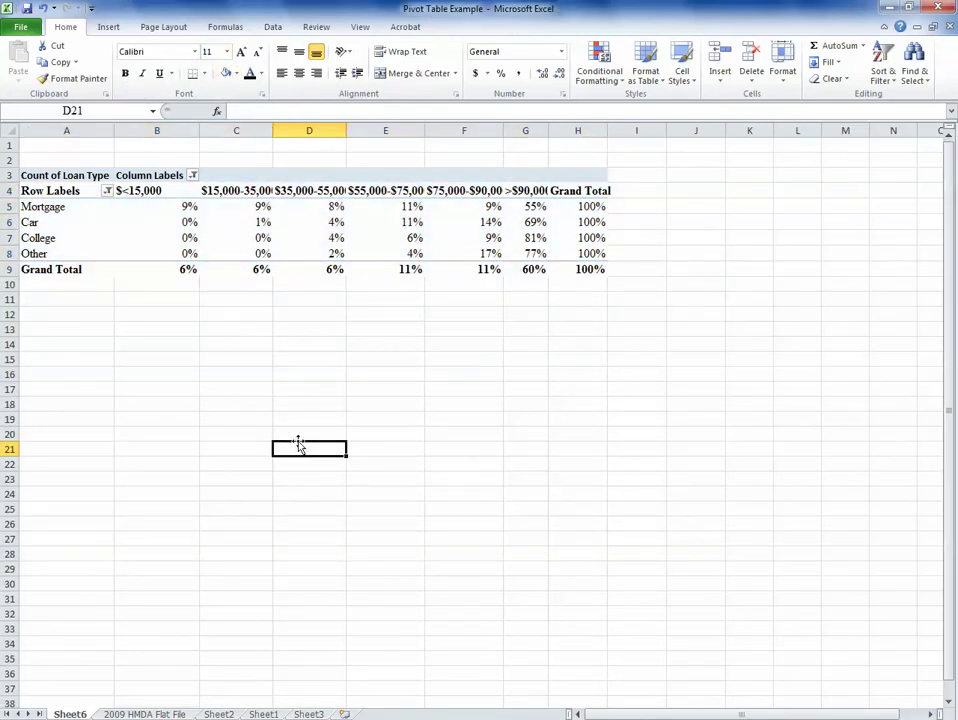
Hide row 3, which holds the Count of Loan Type and Column Labels captions
{"action": "left_click", "coordinate": [8, 175]}
{"action": "right_click", "coordinate": [8, 176]}
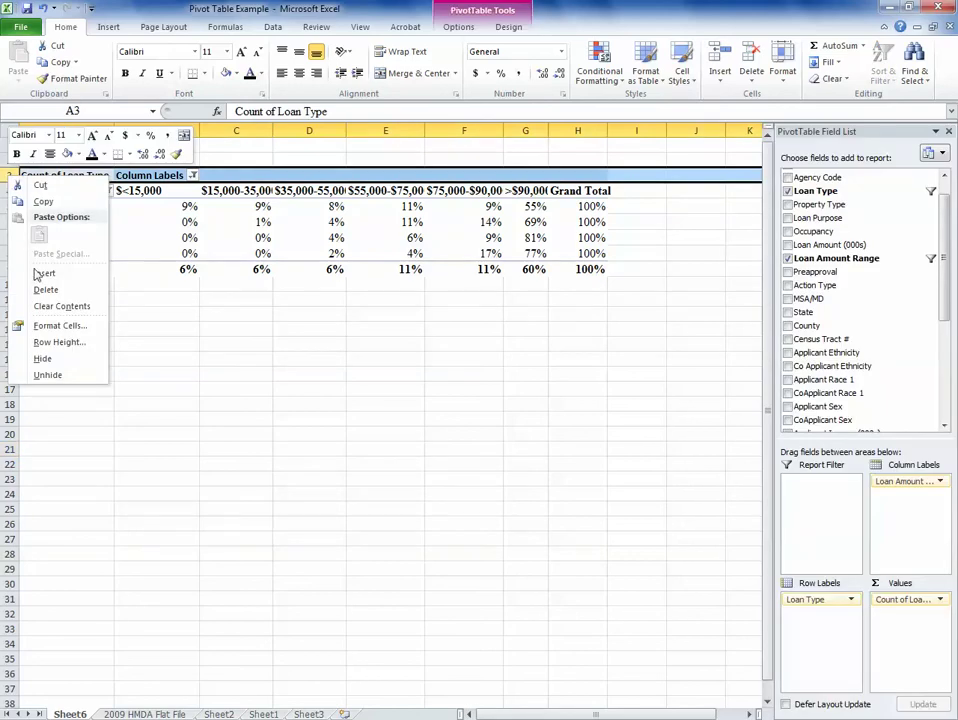
{"action": "left_click", "coordinate": [44, 357]}
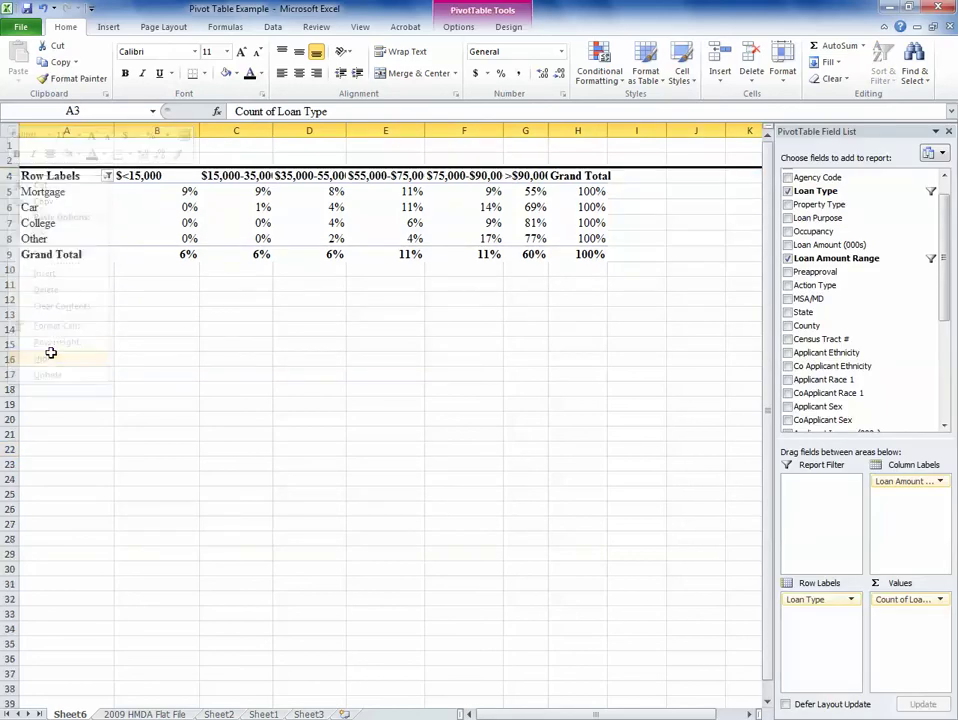
{"action": "left_click", "coordinate": [242, 337]}
Center the loan type labels, percentages and grand total row in A5:H9
{"action": "scroll", "coordinate": [242, 336], "scroll_direction": "up", "scroll_amount": 1, "text": "ctrl"}
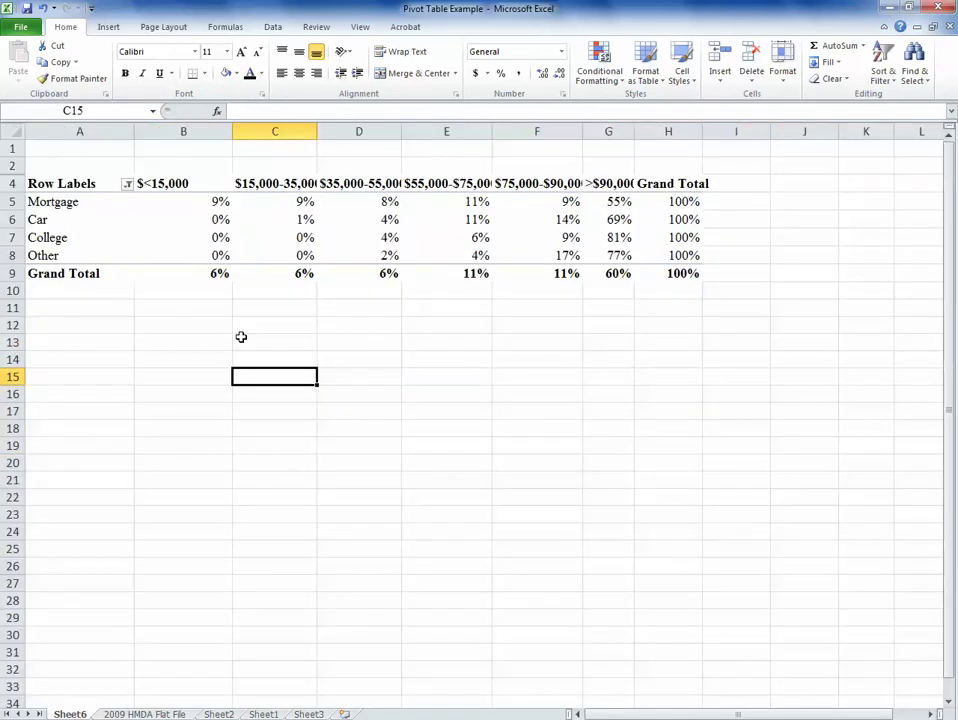
{"action": "left_click_drag", "start_coordinate": [96, 201], "coordinate": [654, 270]}
{"action": "left_click", "coordinate": [299, 74]}
{"action": "left_click", "coordinate": [305, 322]}
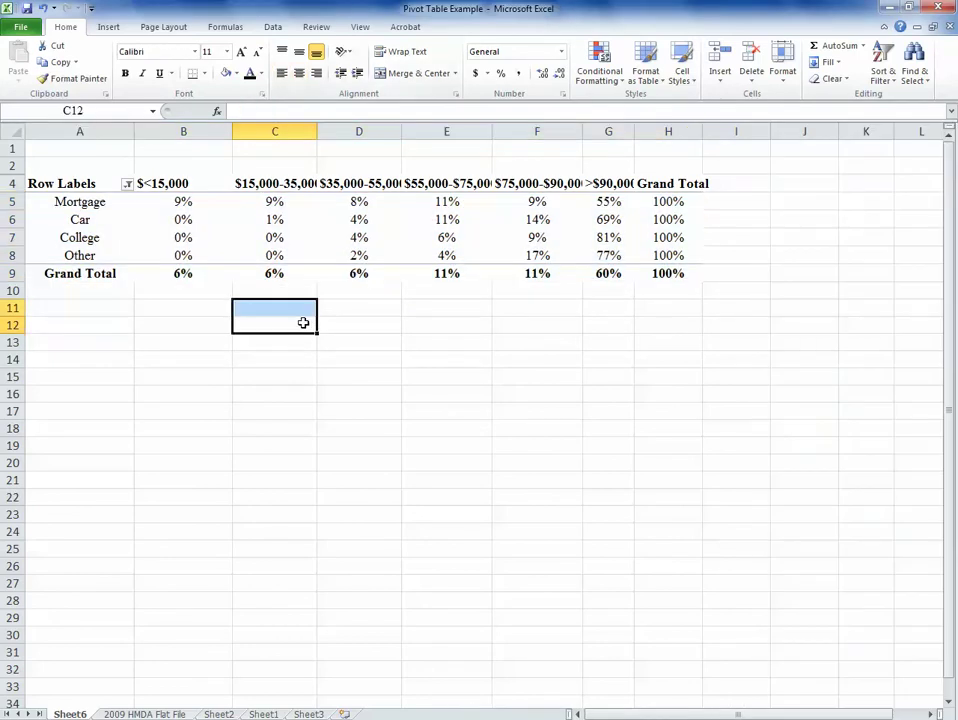
{"action": "left_click", "coordinate": [99, 356]}
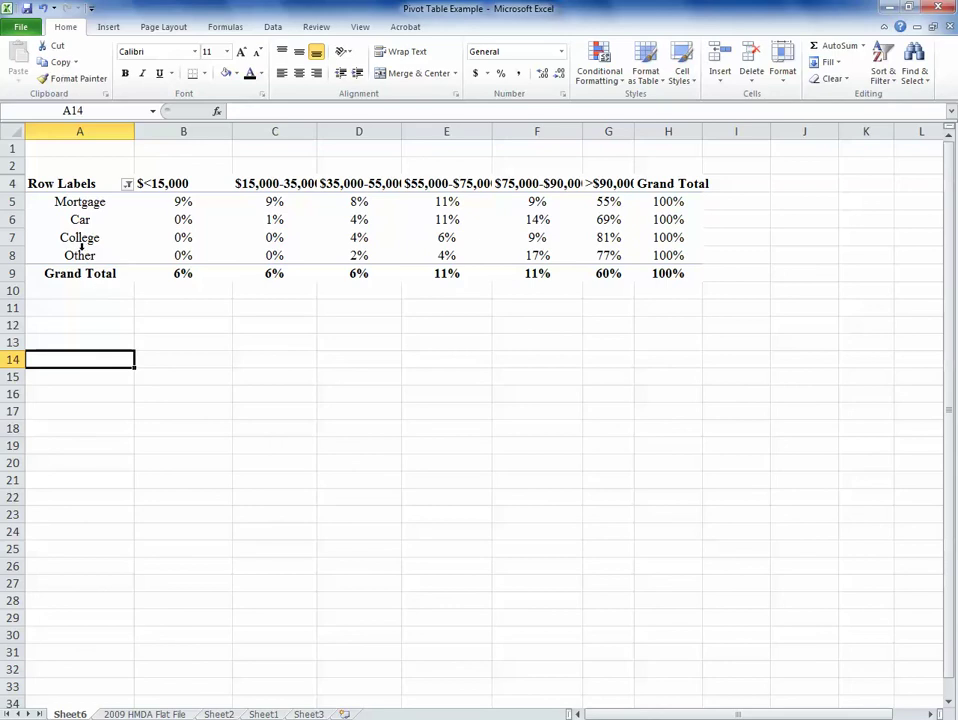
Add a bottom border under the Other row, from A8 to H8
{"action": "left_click_drag", "start_coordinate": [79, 255], "coordinate": [641, 255]}
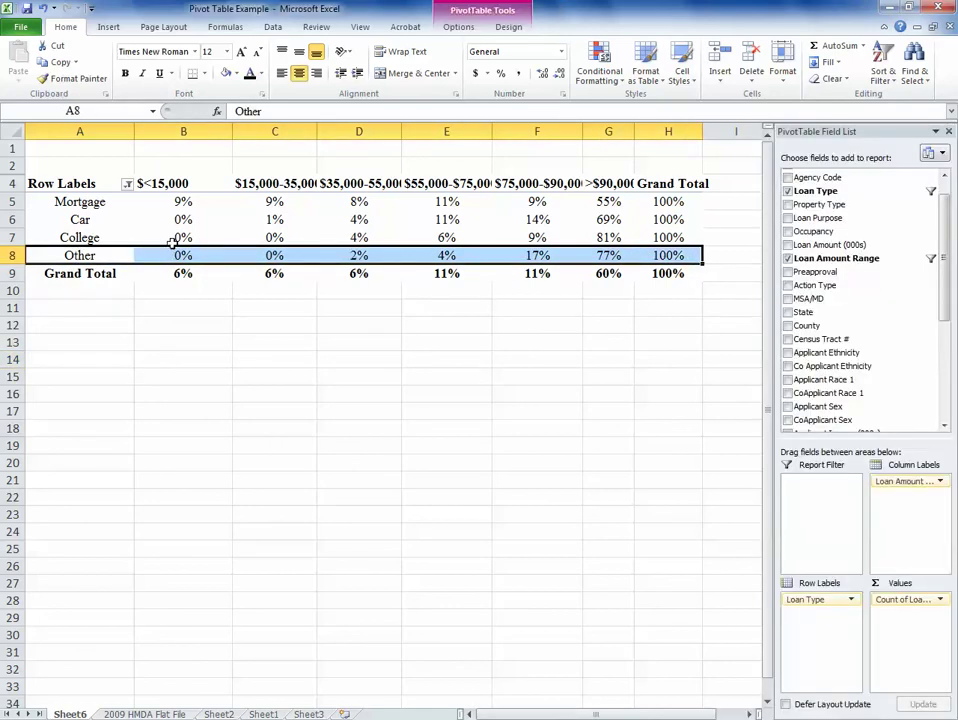
{"action": "mouse_move", "coordinate": [173, 243]}
{"action": "left_click", "coordinate": [192, 79]}
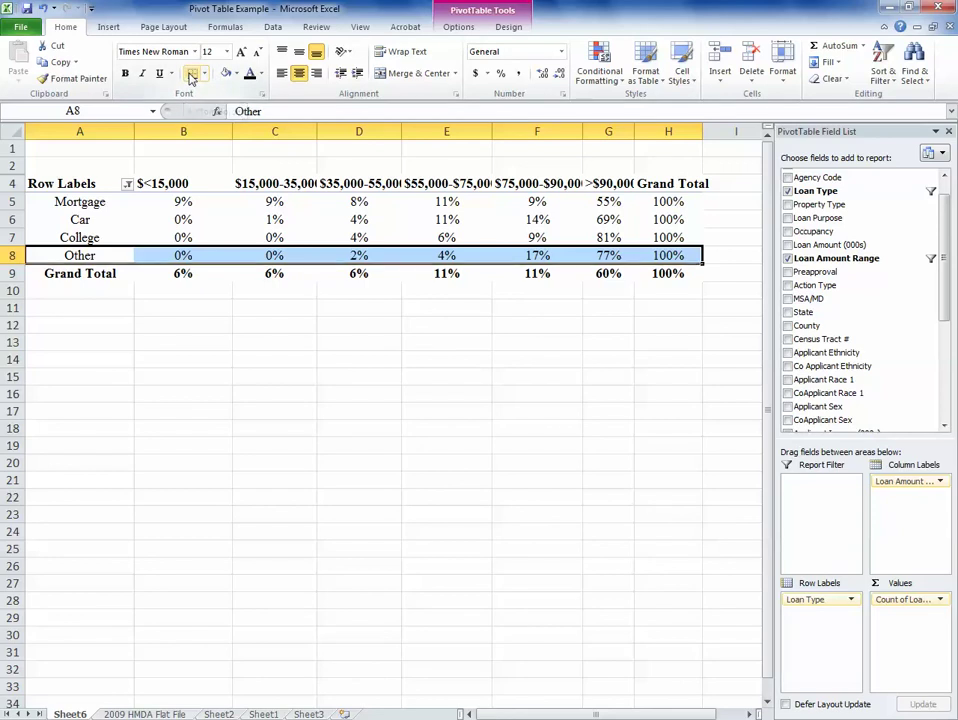
Add a bottom border under the header row, from A4 to H4
{"action": "left_click_drag", "start_coordinate": [84, 183], "coordinate": [608, 201]}
{"action": "left_click", "coordinate": [679, 173]}
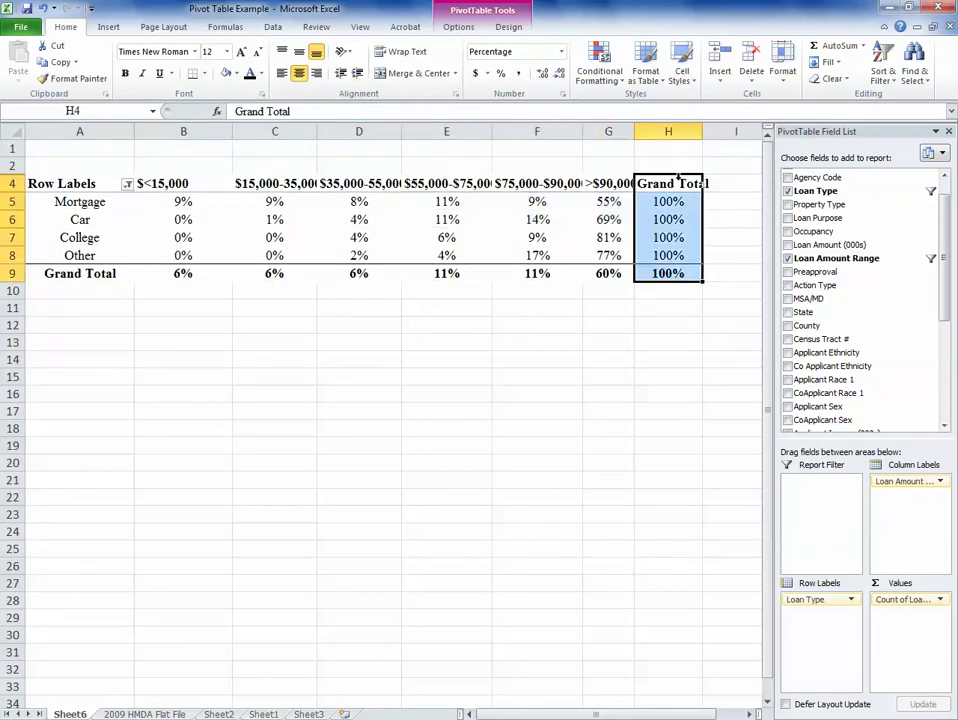
{"action": "left_click_drag", "start_coordinate": [667, 184], "coordinate": [36, 185]}
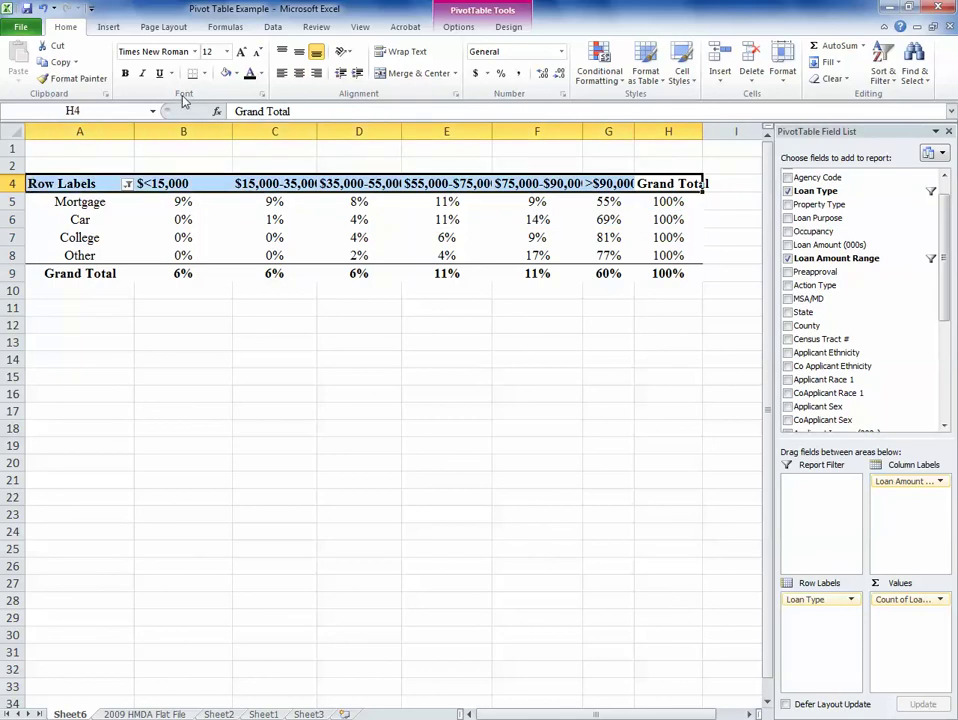
{"action": "left_click", "coordinate": [176, 357]}
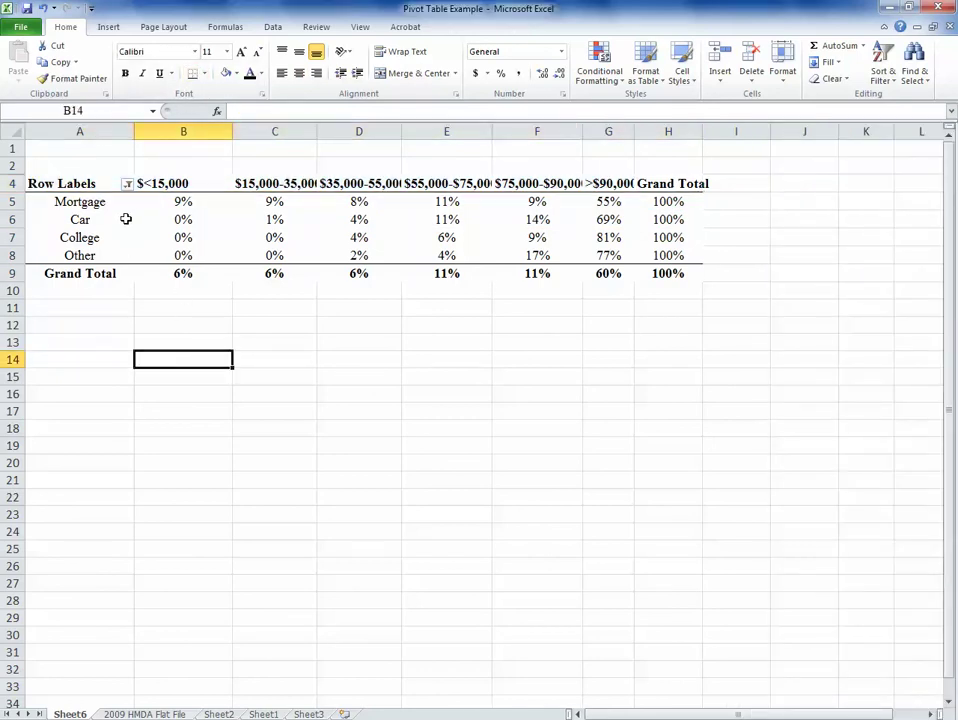
Add a right border along the loan type label column, from A4 to A9
{"action": "left_click_drag", "start_coordinate": [122, 184], "coordinate": [103, 274]}
{"action": "left_click", "coordinate": [204, 74]}
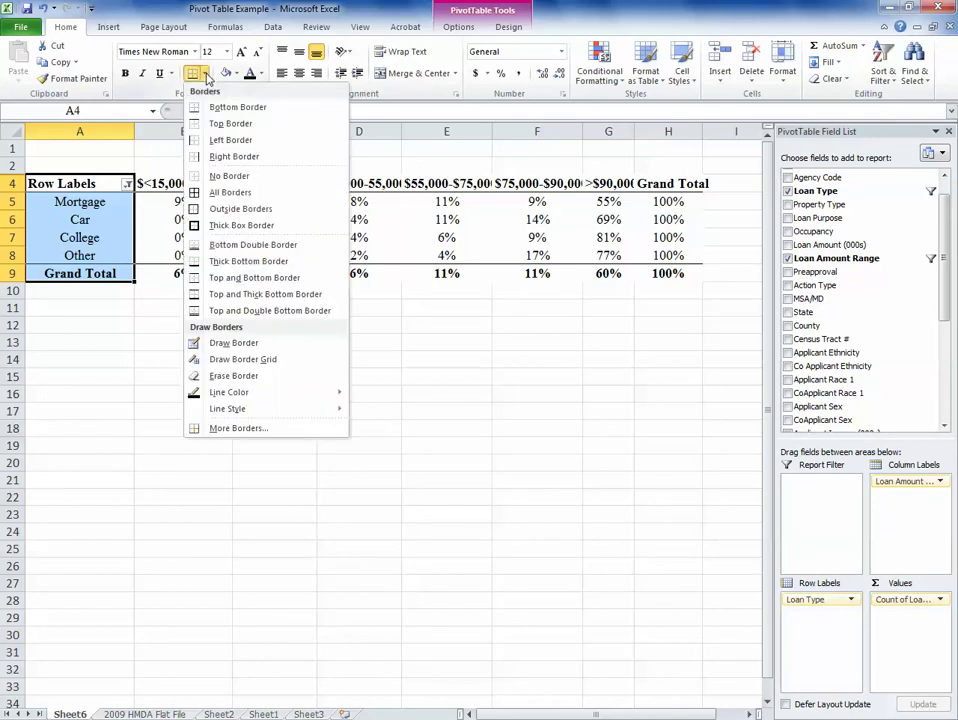
{"action": "left_click", "coordinate": [234, 156]}
{"action": "left_click", "coordinate": [255, 430]}
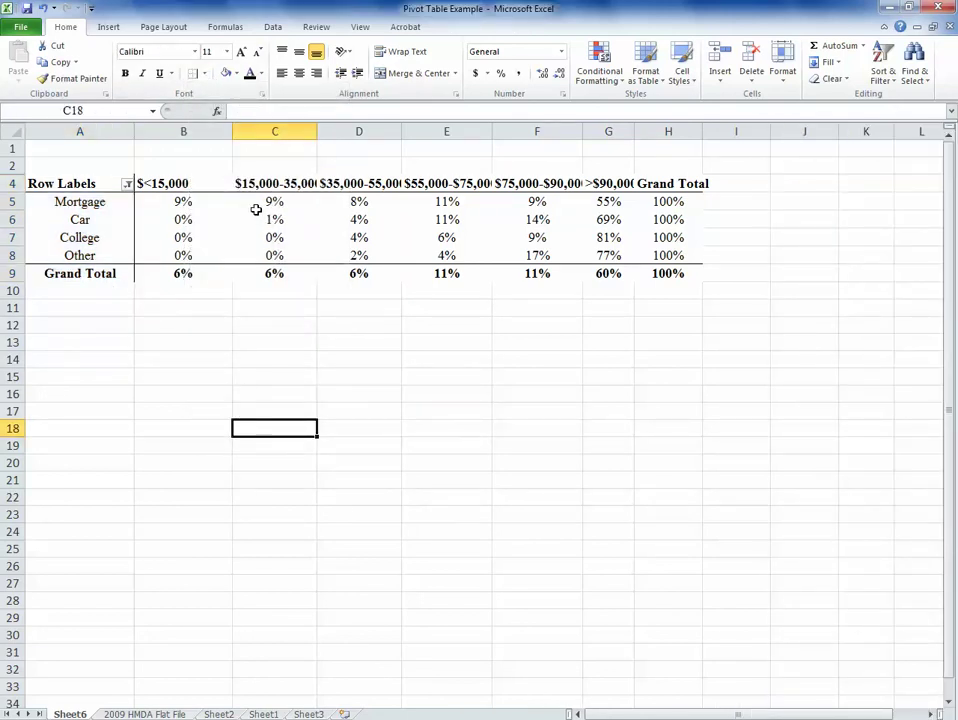
Autofit the widths of columns B through H so the full loan amount range headers fit
{"action": "left_click_drag", "start_coordinate": [210, 131], "coordinate": [690, 131]}
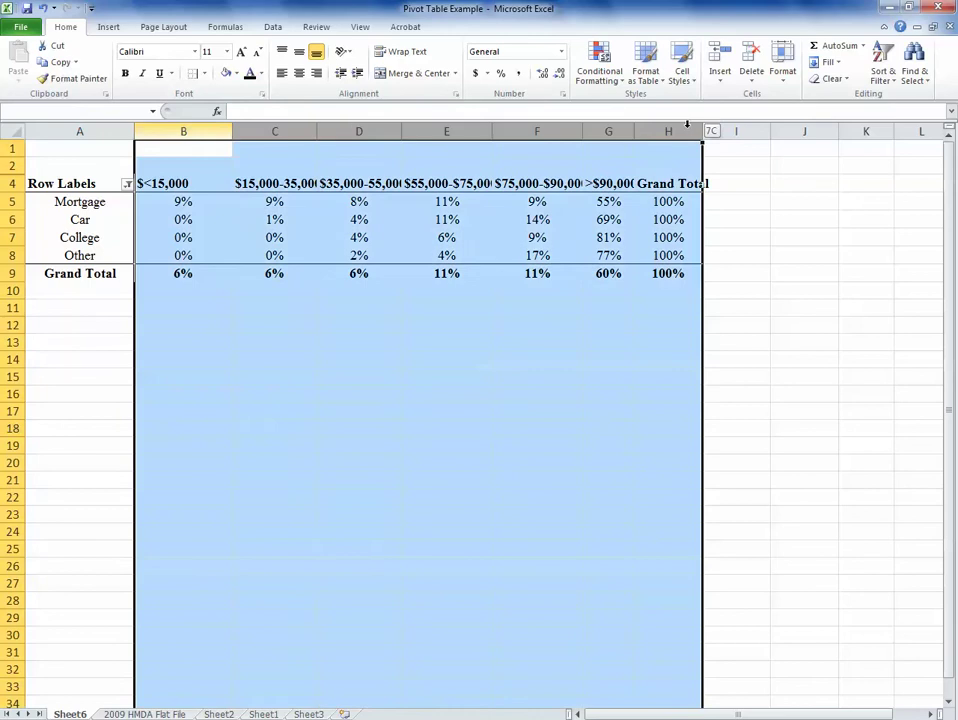
{"action": "double_click", "coordinate": [635, 131]}
Remove Loan Amount Range from the PivotTable's column labels and add it back to the same area
{"action": "left_click", "coordinate": [470, 238]}
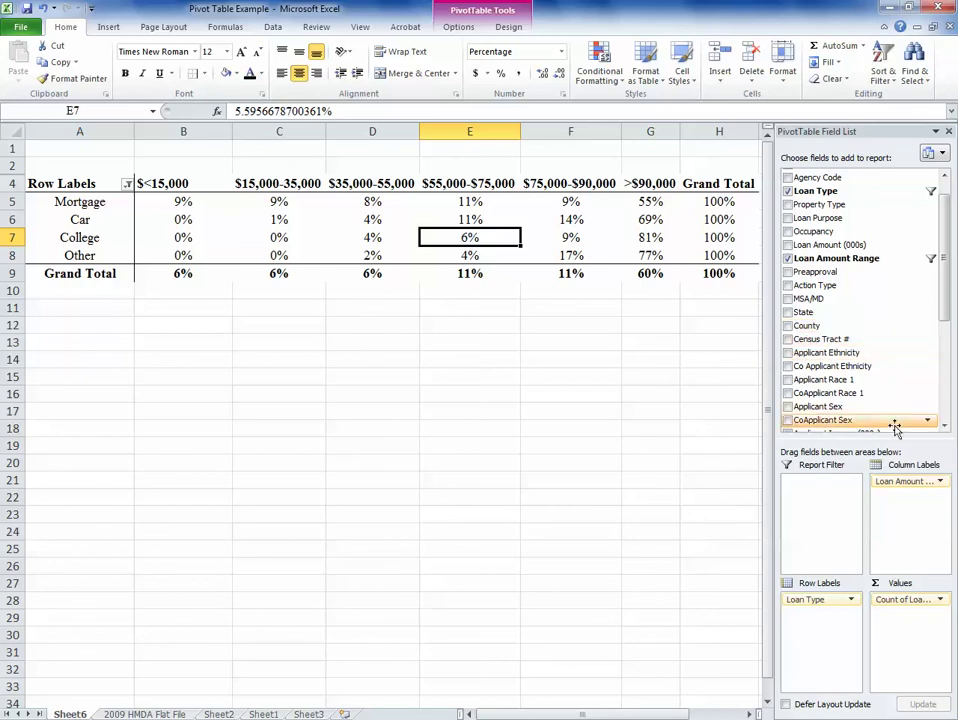
{"action": "left_click_drag", "start_coordinate": [888, 482], "coordinate": [831, 300]}
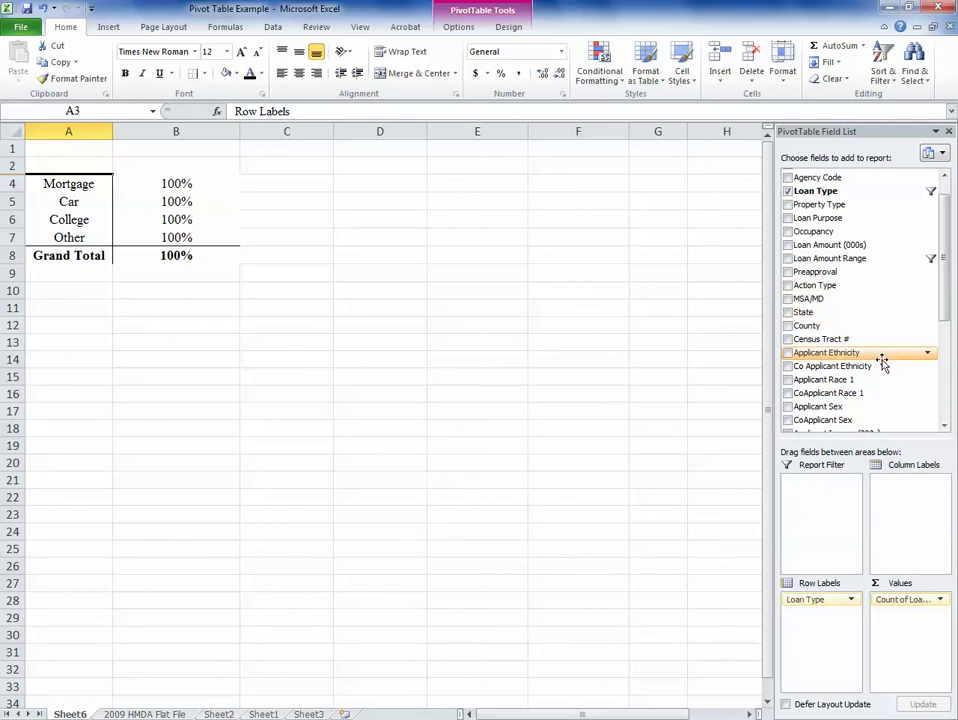
{"action": "scroll", "coordinate": [851, 201], "scroll_direction": "up", "scroll_amount": 1}
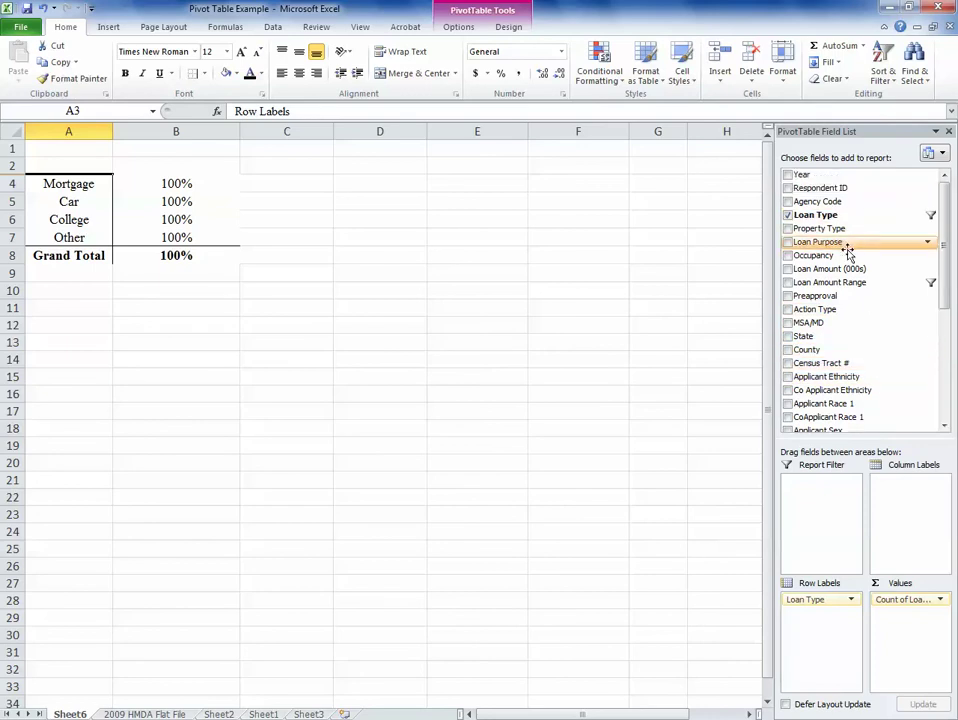
{"action": "left_click_drag", "start_coordinate": [859, 285], "coordinate": [900, 490]}
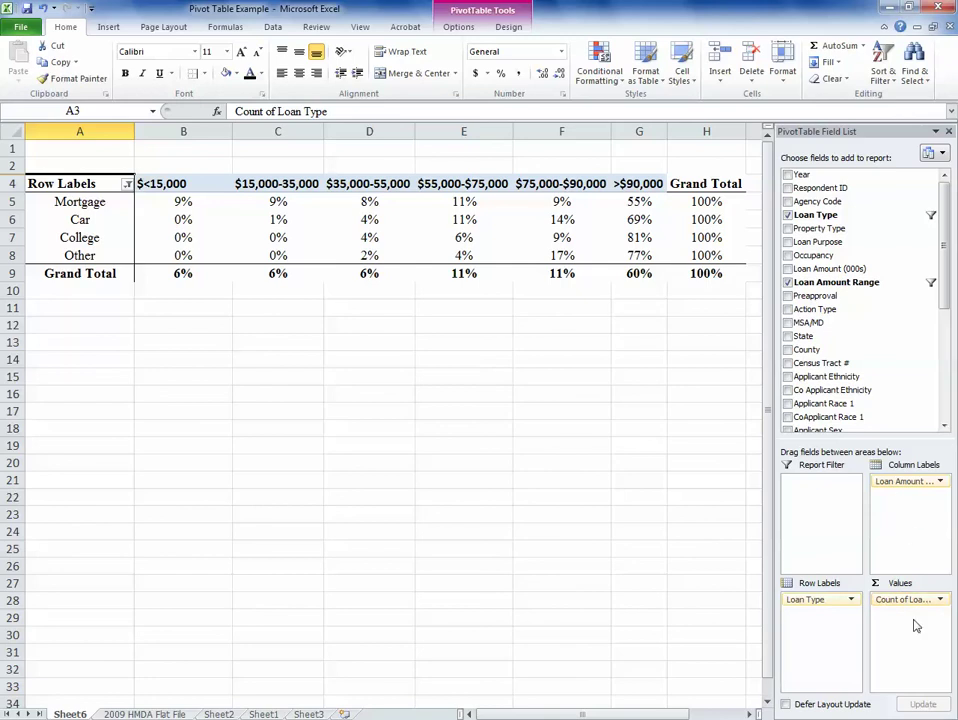
{"action": "left_click", "coordinate": [556, 471]}
Set the font of the loan amount range columns, B4:G9, to "Timer" at size 12
{"action": "left_click_drag", "start_coordinate": [183, 178], "coordinate": [621, 180]}
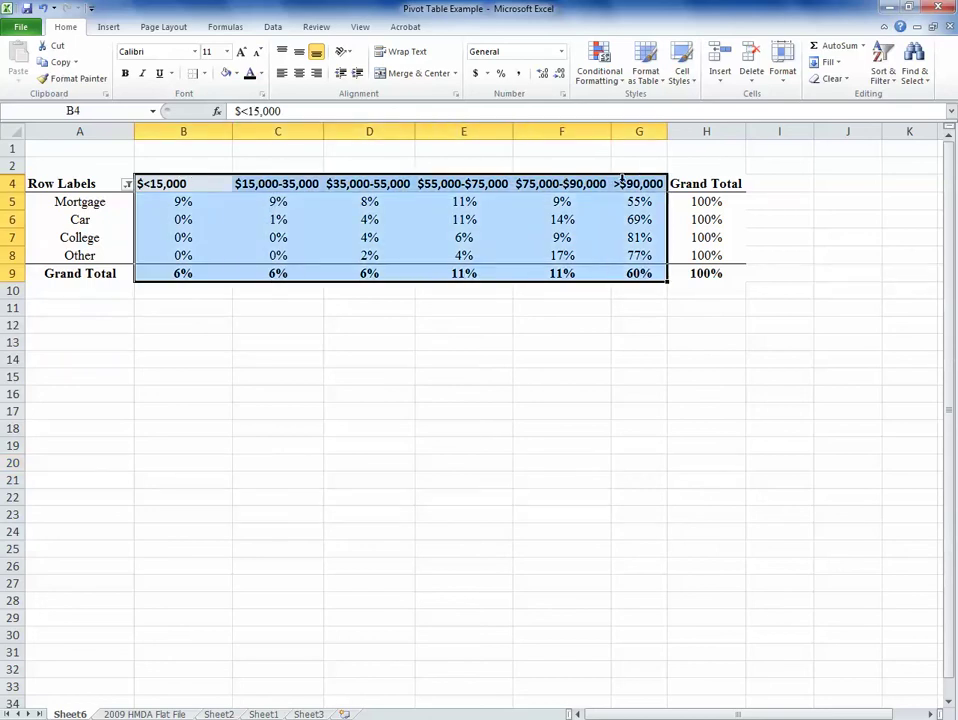
{"action": "left_click", "coordinate": [142, 51]}
{"action": "type", "text": "Timer"}
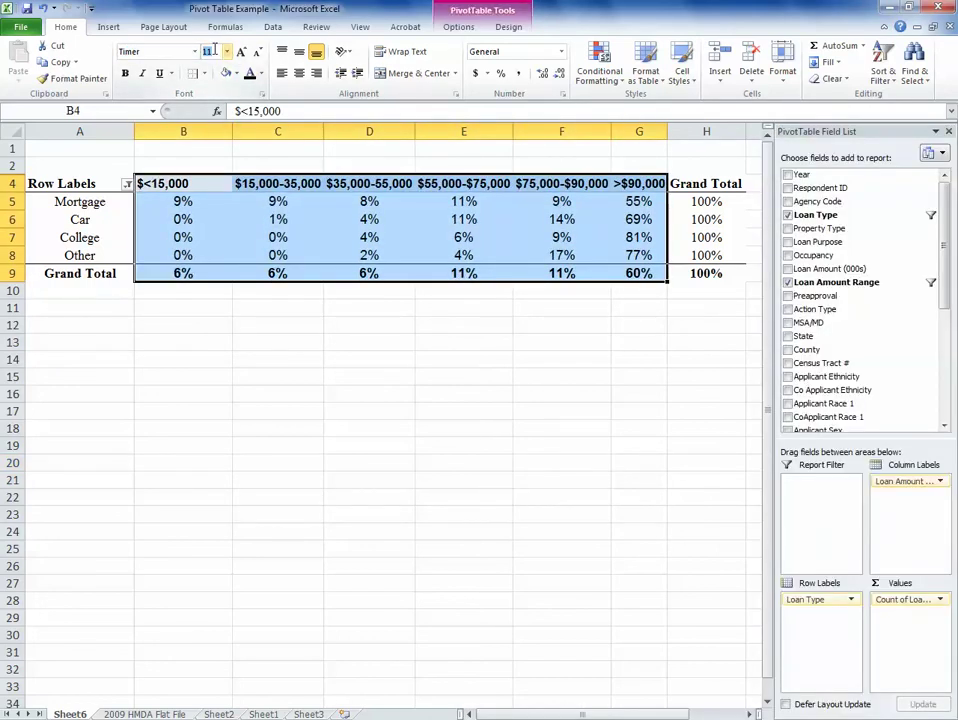
{"action": "type", "text": "12"}
{"action": "key", "text": "Return"}
Autofit the widths of all columns on the sheet
{"action": "left_click", "coordinate": [11, 131]}
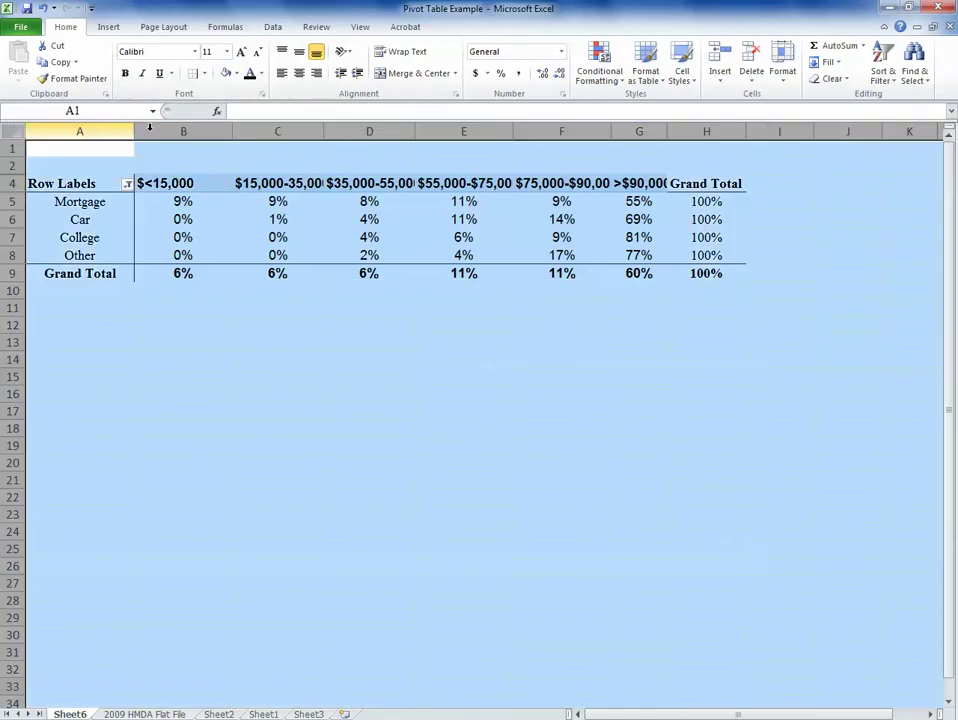
{"action": "double_click", "coordinate": [134, 130]}
{"action": "left_click", "coordinate": [180, 393]}
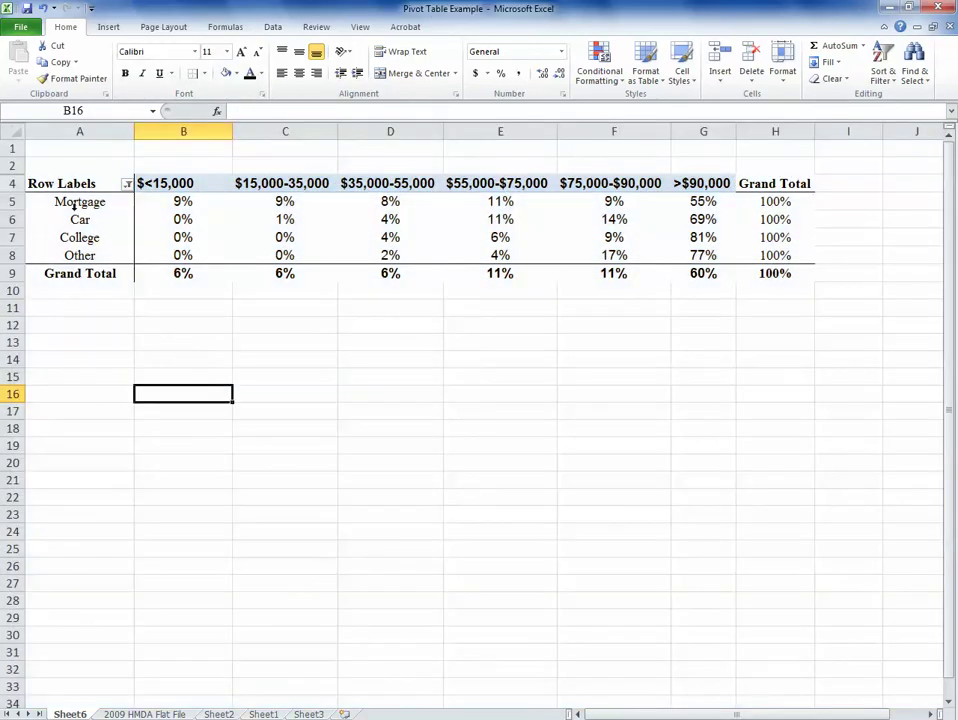
Copy the PivotTable range A4:H9 and paste it as a picture into the Word document
{"action": "left_click_drag", "start_coordinate": [75, 185], "coordinate": [753, 274]}
{"action": "key", "text": "ctrl+c"}
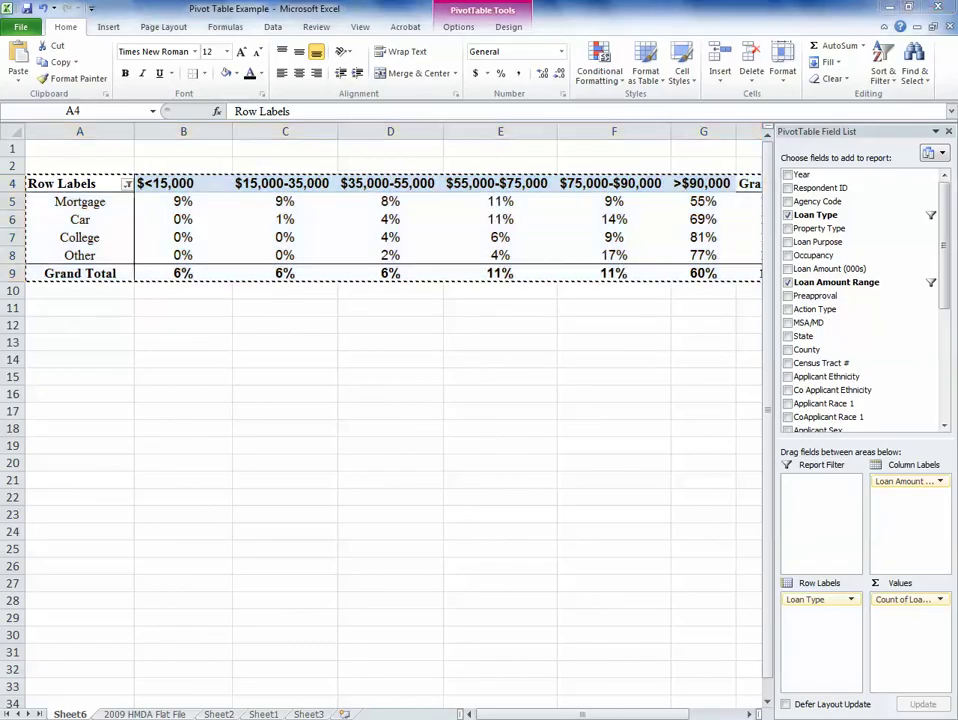
{"action": "key", "text": "alt+Tab"}
{"action": "scroll", "coordinate": [252, 420], "scroll_direction": "up", "scroll_amount": 5}
{"action": "left_click", "coordinate": [18, 77]}
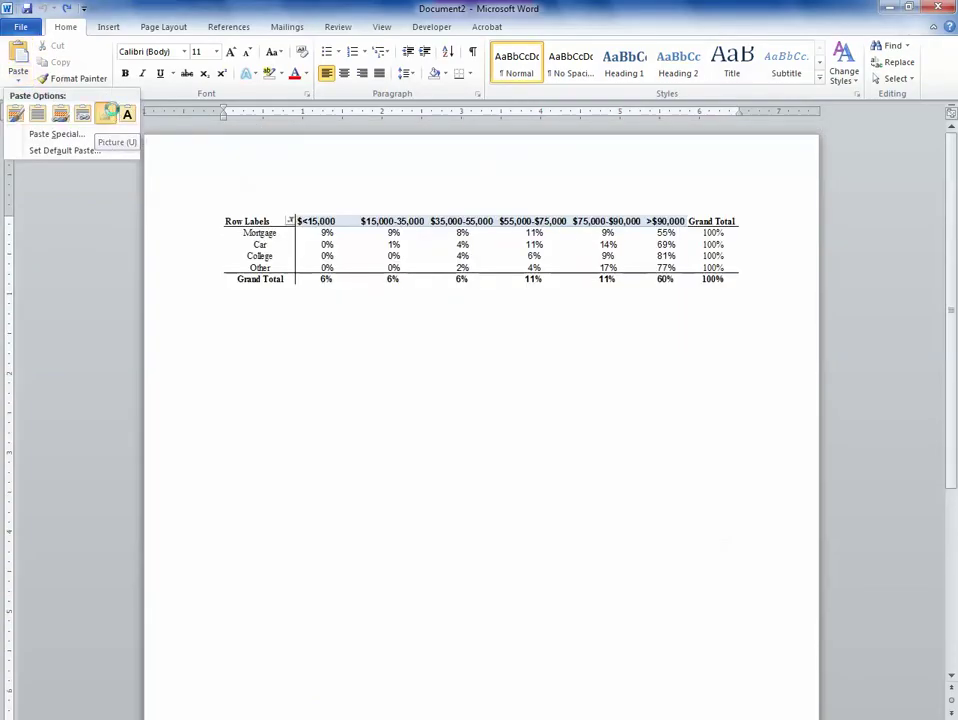
{"action": "left_click", "coordinate": [109, 115]}
Enlarge the pasted table picture slightly from its lower-right corner
{"action": "left_click", "coordinate": [342, 232]}
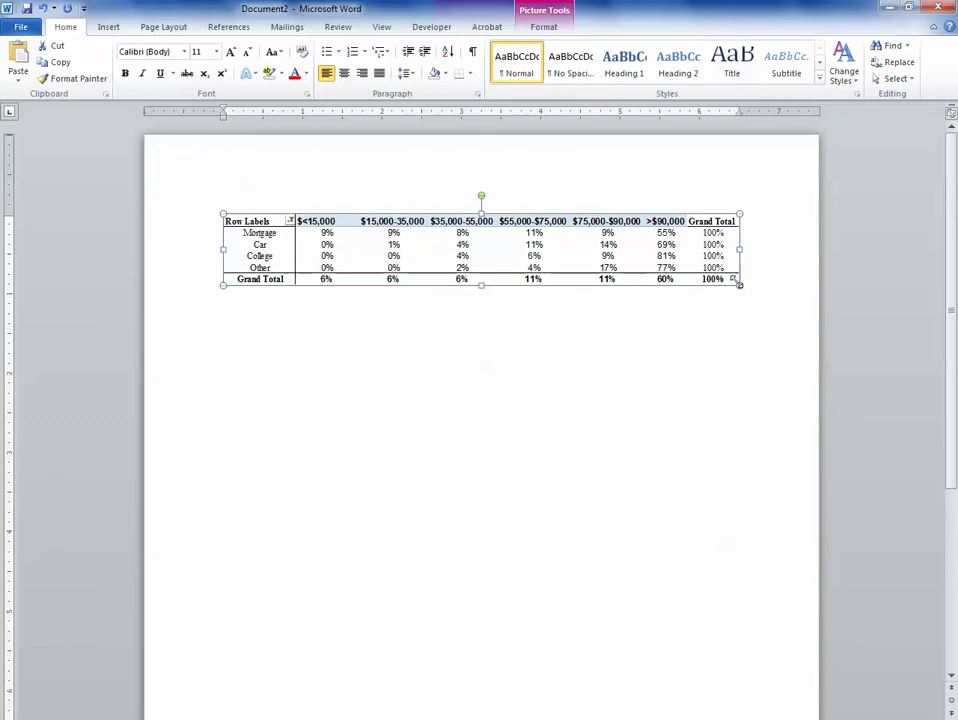
{"action": "mouse_move", "coordinate": [740, 284]}
{"action": "left_mouse_down"}
{"action": "mouse_move", "coordinate": [753, 293]}
{"action": "mouse_move", "coordinate": [745, 287]}
{"action": "left_mouse_up"}
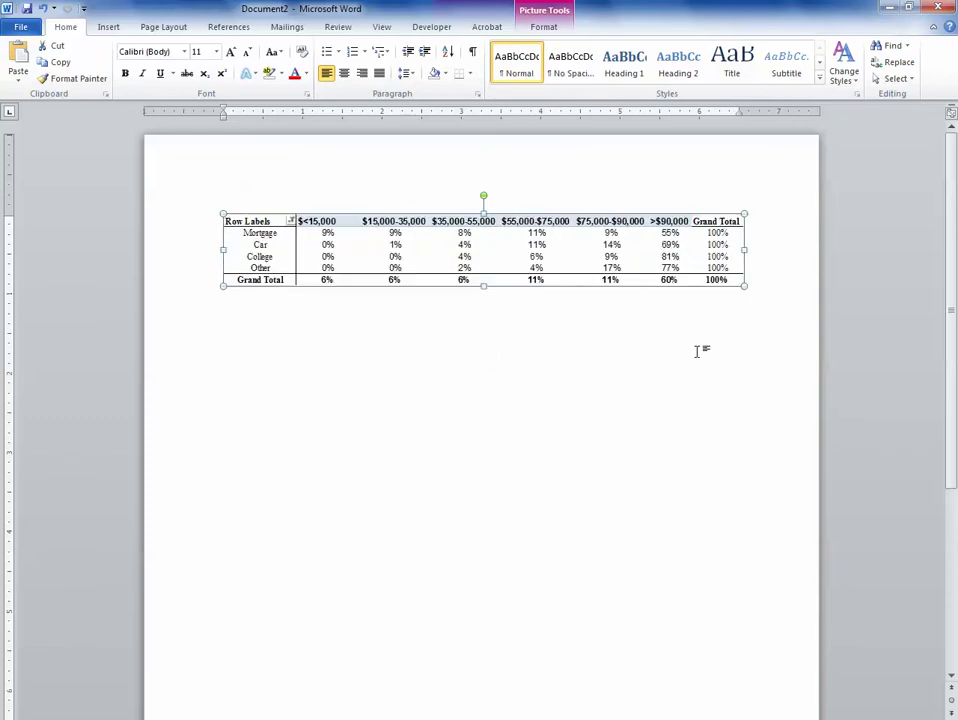